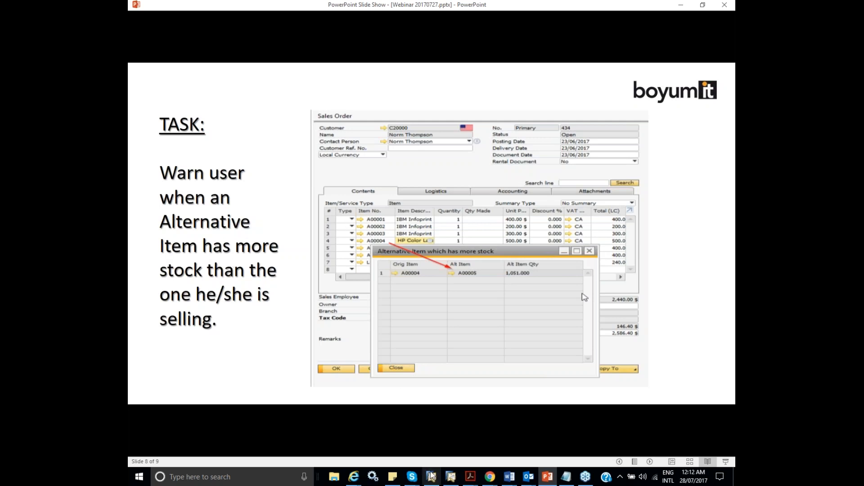
- Switch to SAP Business One, open a new sales order and enter the customer code
mouse_move(431, 478)
left_click(455, 443)
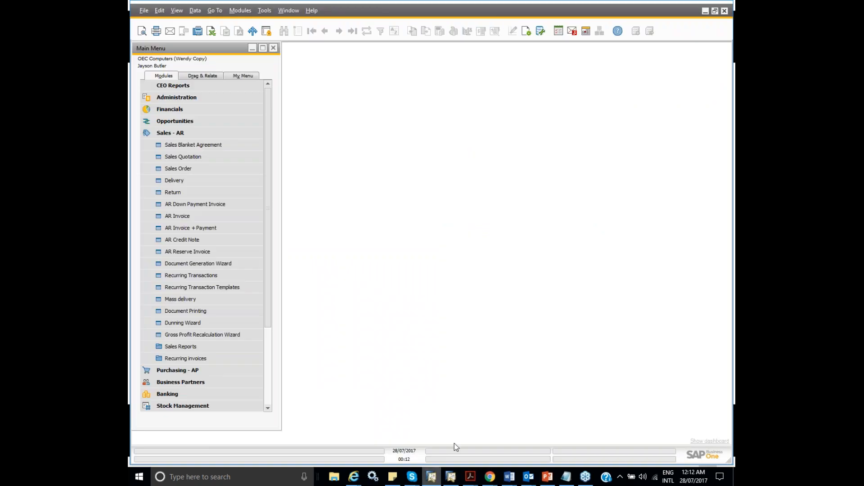
left_click(213, 172)
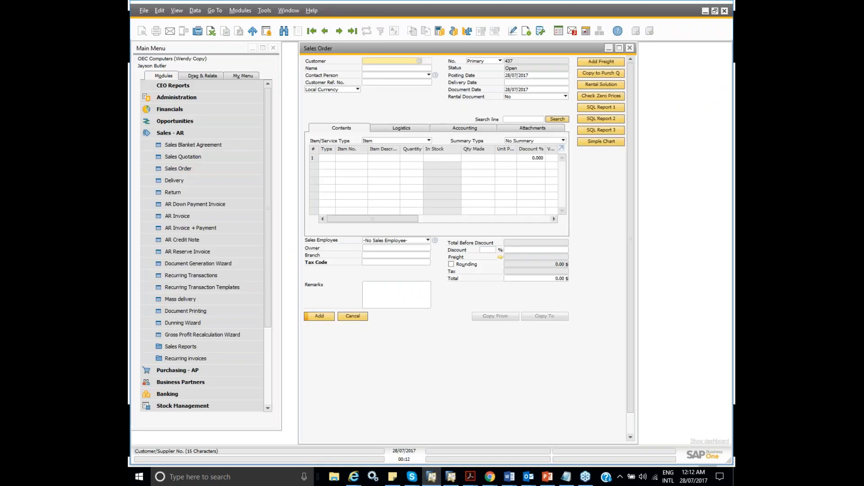
type("c20000")
key("Tab")
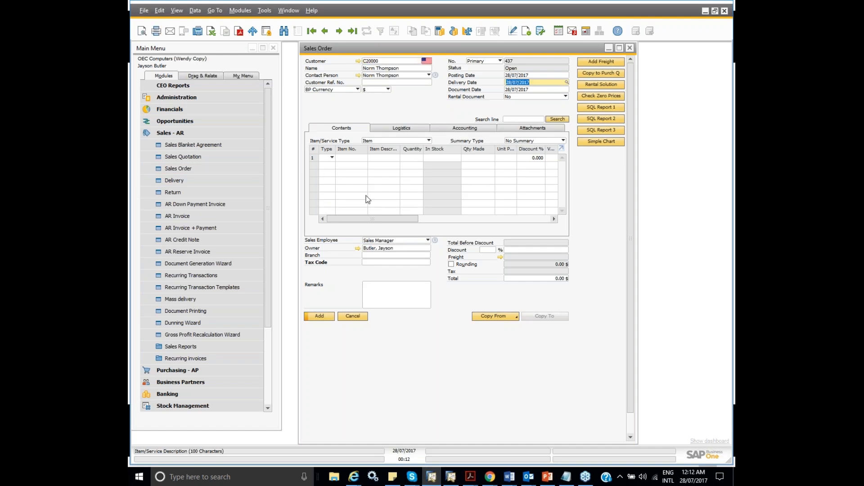
- Add items A00001 and A00002 to the first two lines of the sales order
left_click(347, 158)
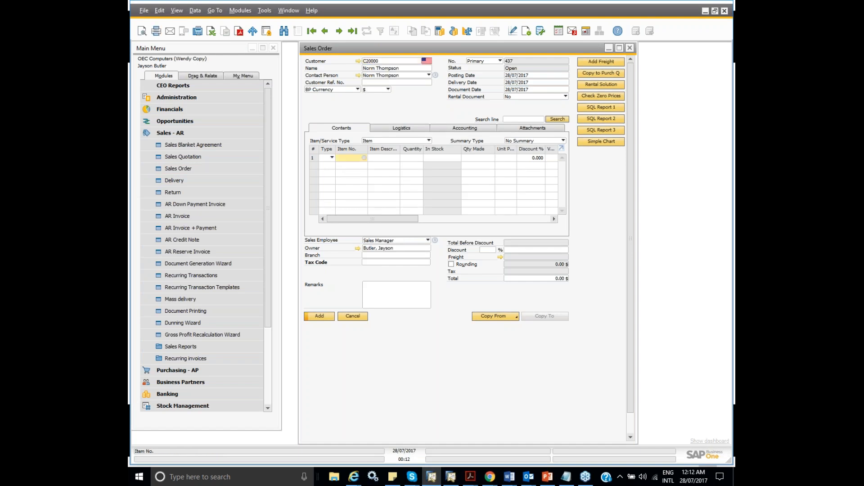
type("A00001")
key("Tab")
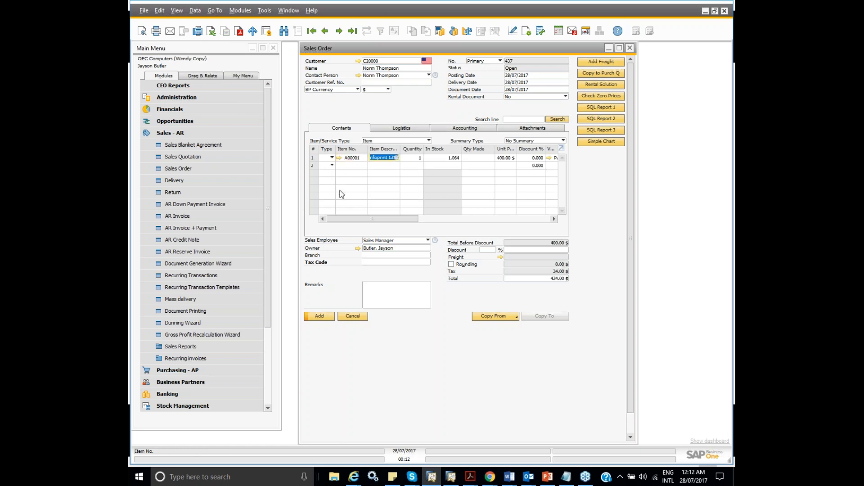
left_click(345, 165)
type("A00002")
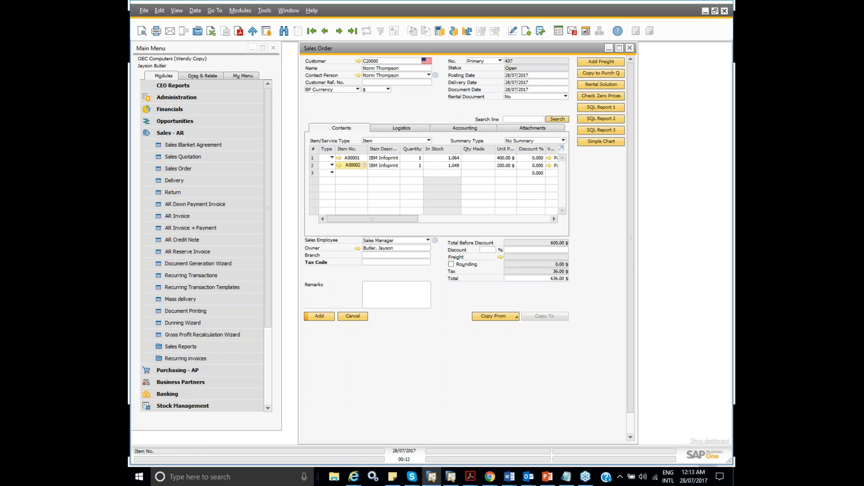
key("Tab")
- Add item A00004 to the third order line and move the alternative item window clear of the line's stock column
left_click(345, 172)
type("A00004")
key("Tab")
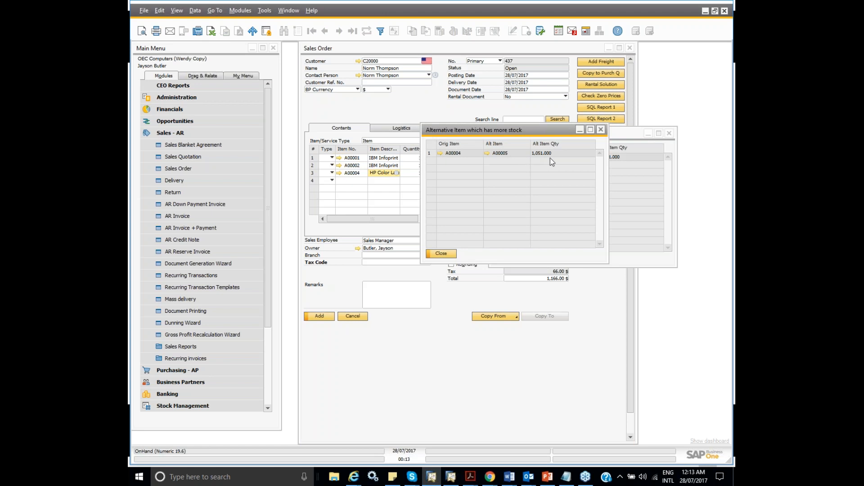
left_click_drag(543, 133, 614, 133)
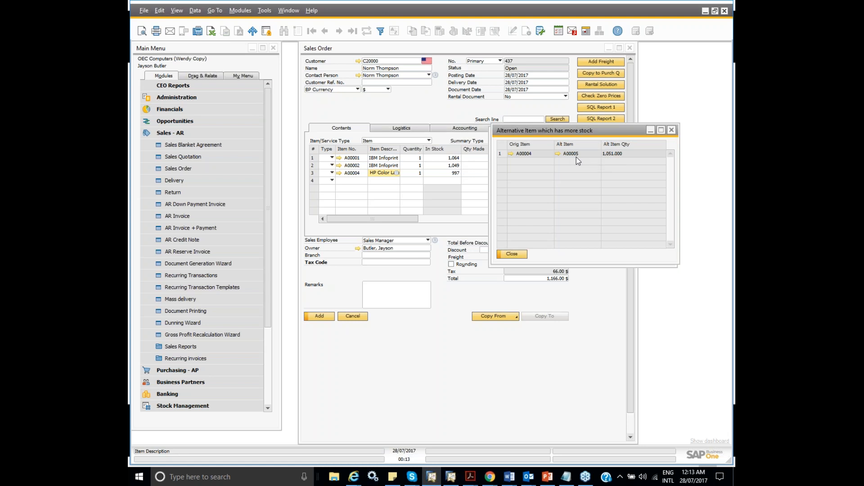
- Start re-entering the third line's item number and close the open alternative item windows
left_click(364, 174)
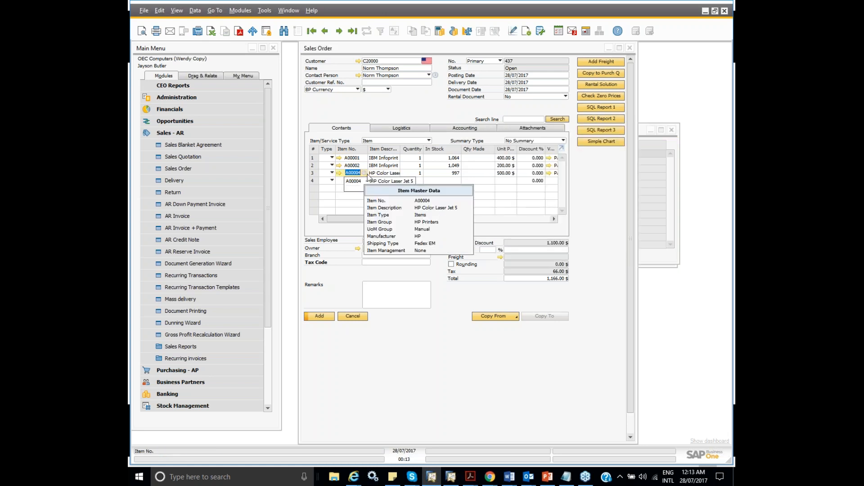
key("BackSpace")
type("A000")
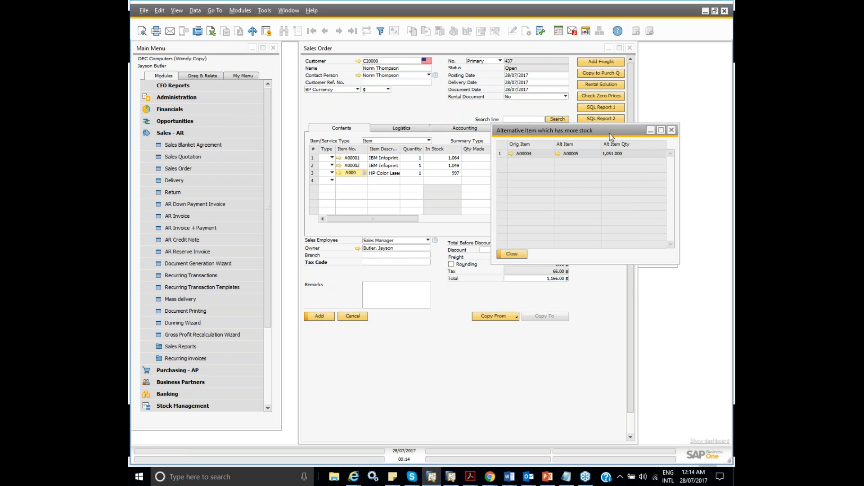
left_click_drag(609, 133, 611, 134)
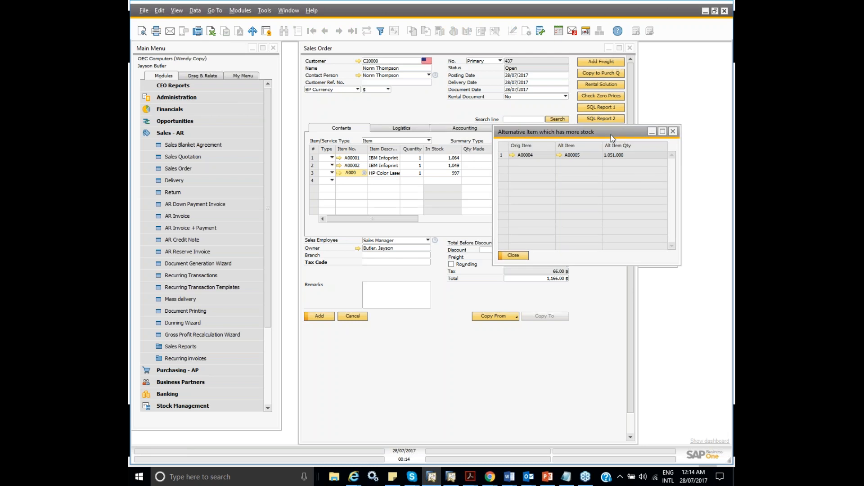
left_click(673, 133)
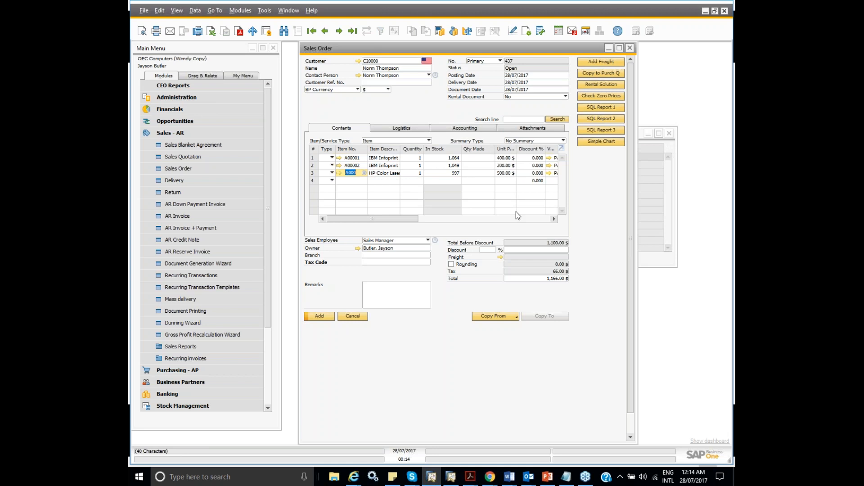
left_click(652, 152)
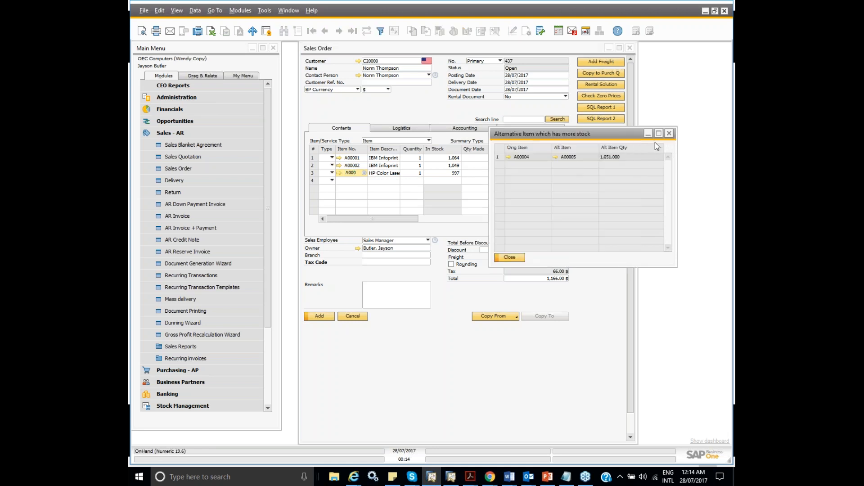
left_click(670, 134)
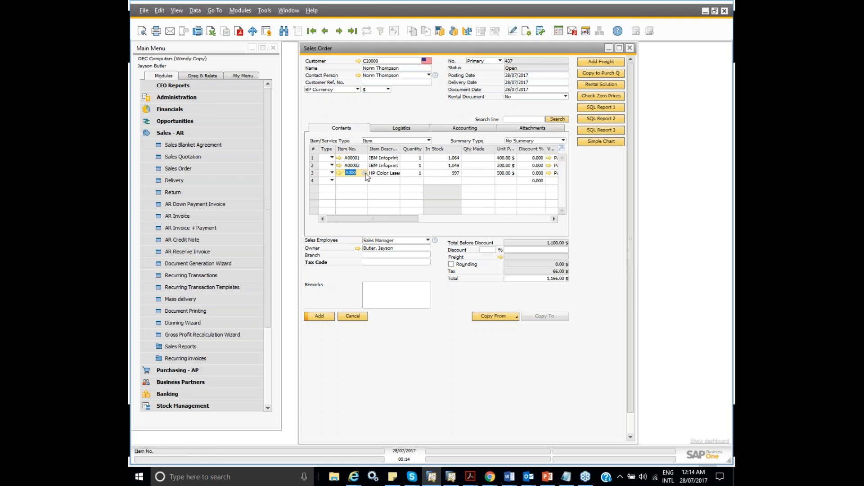
- Enter item number A00004 again in the third order line and close the alternative item window
left_click_drag(357, 173, 344, 173)
type("A000")
key("Tab")
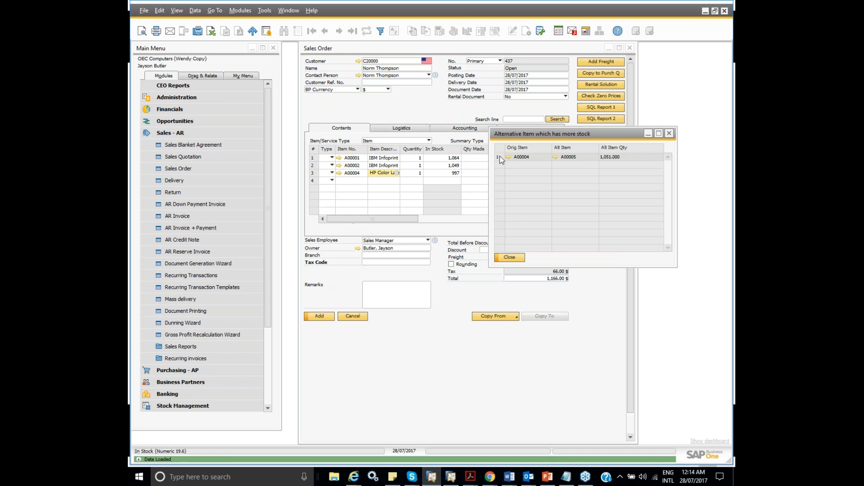
left_click(669, 133)
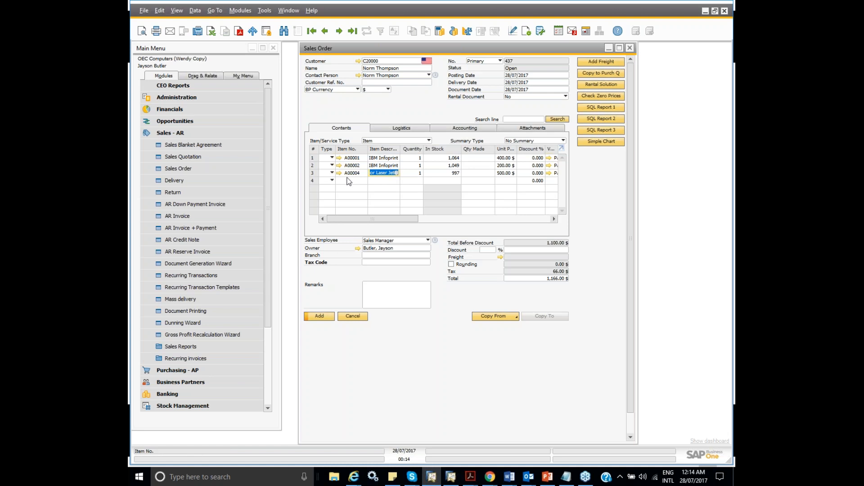
- Open the Check Alternative Item validation from the sales order's B1 Validation configurations
mouse_move(350, 179)
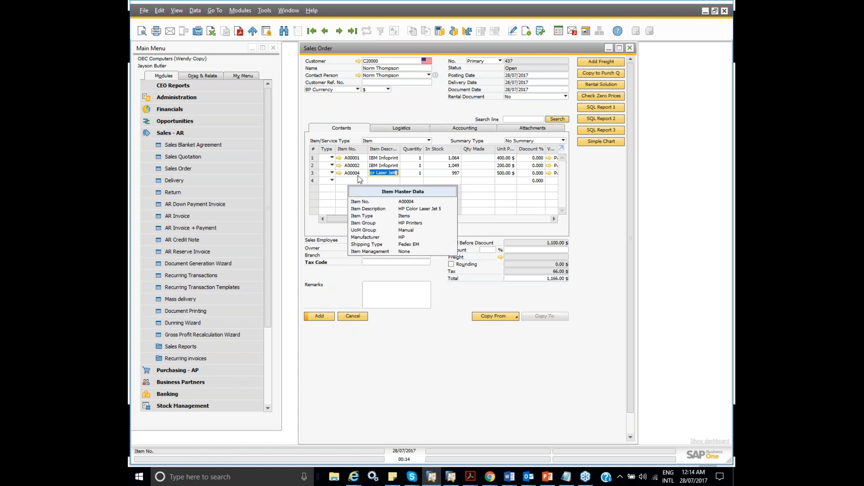
right_click(588, 176)
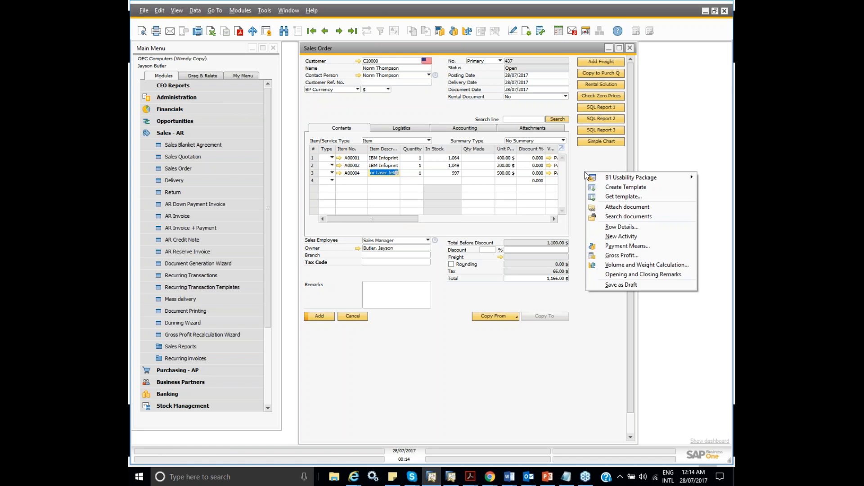
mouse_move(605, 177)
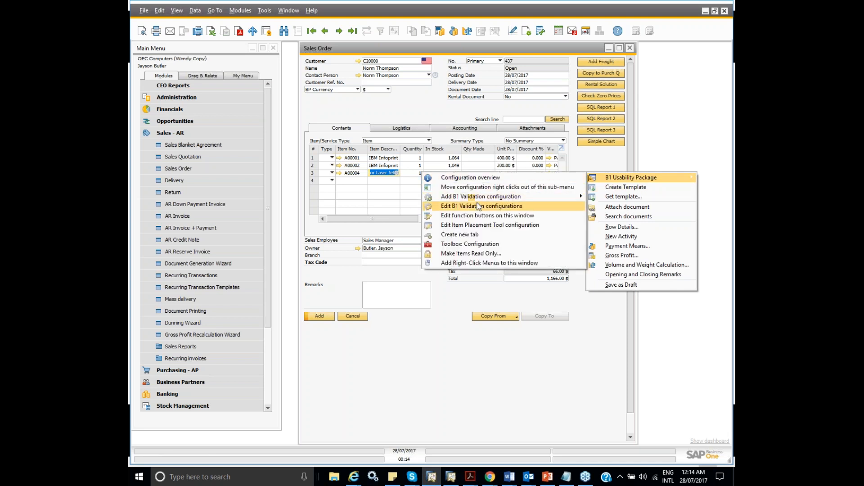
left_click(479, 206)
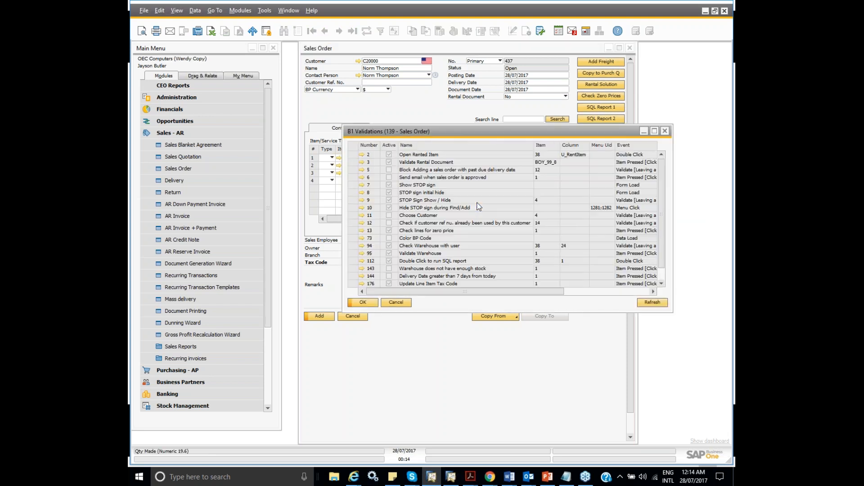
scroll(457, 260, "down", 1)
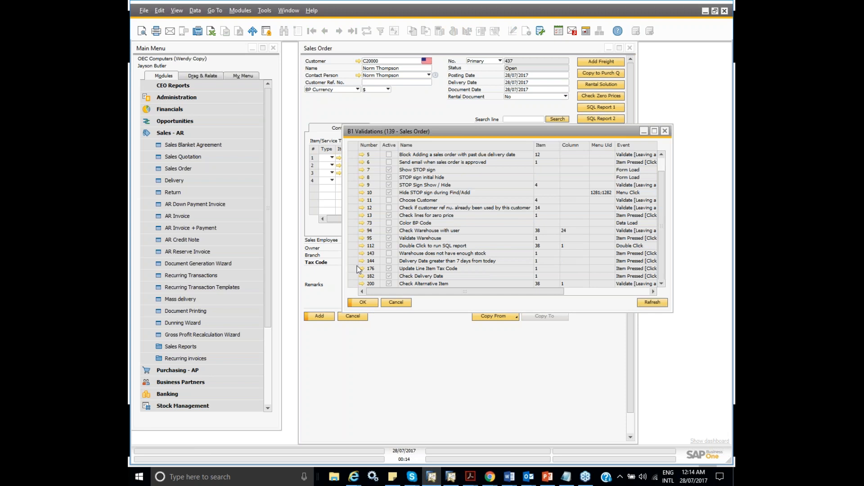
left_click(363, 285)
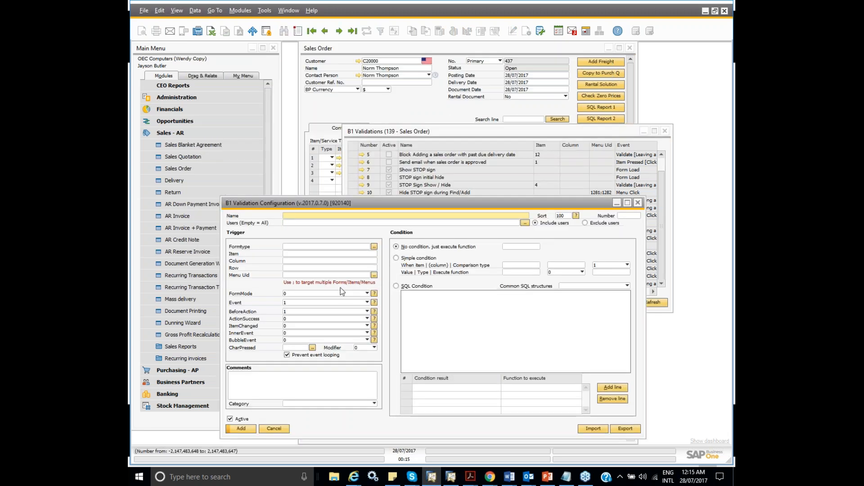
- Deactivate the Check Alternative Item validation, save it and close both validation windows
left_click(230, 419)
left_click(247, 427)
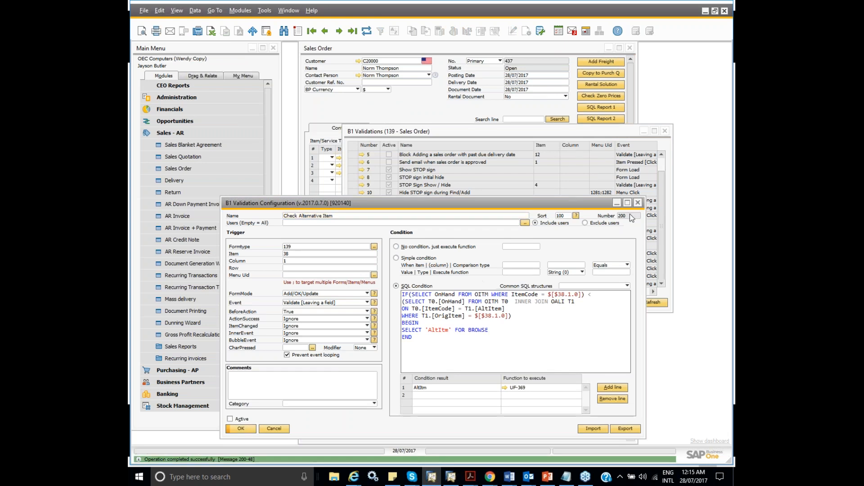
left_click(638, 202)
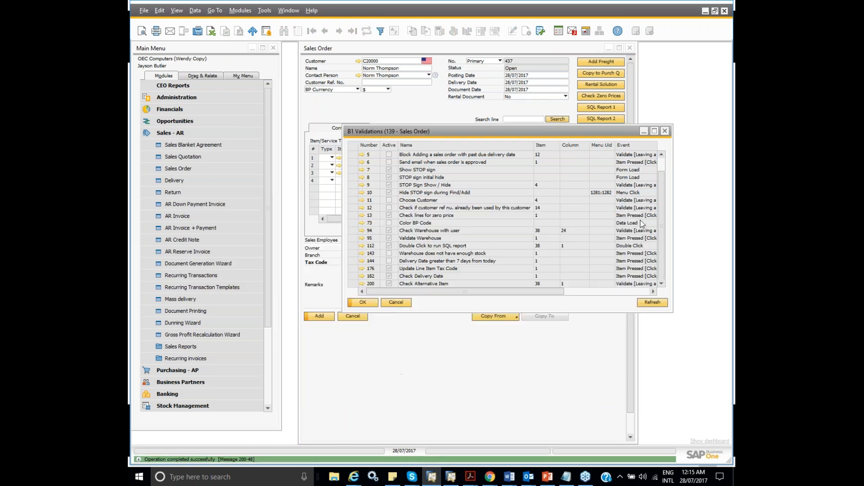
left_click(665, 131)
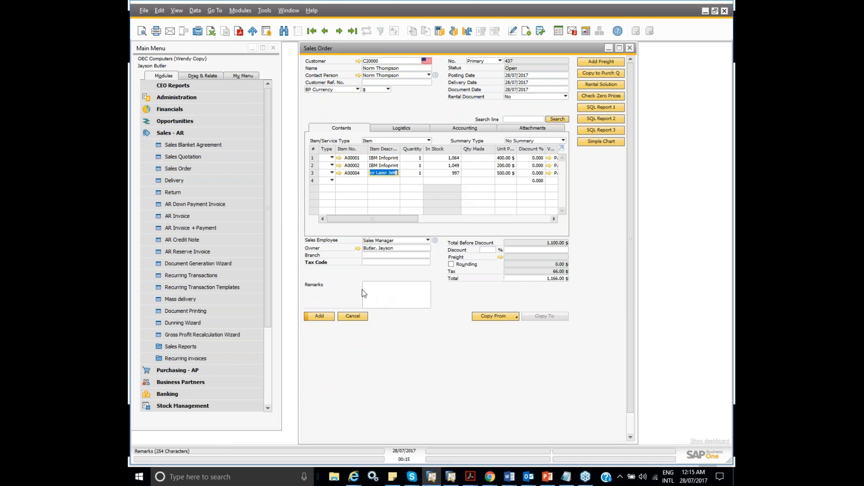
- Open the Alternative Items window under item management in Stock Management
left_click_drag(269, 267, 259, 346)
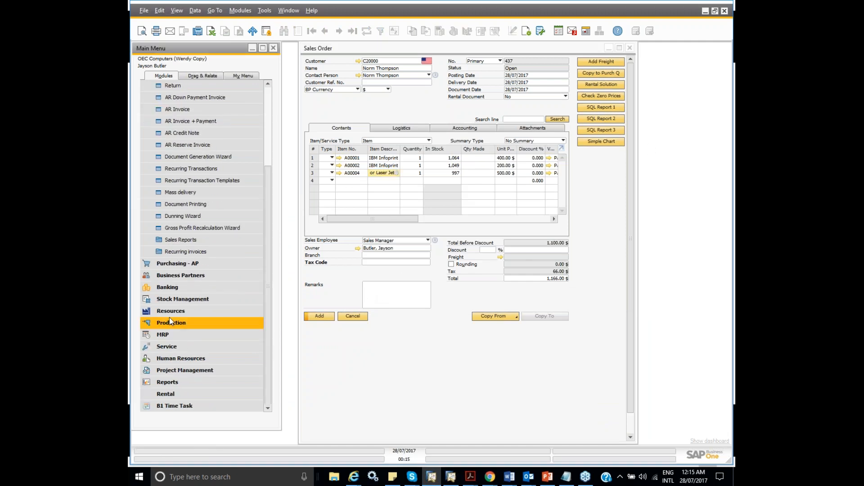
left_click(171, 300)
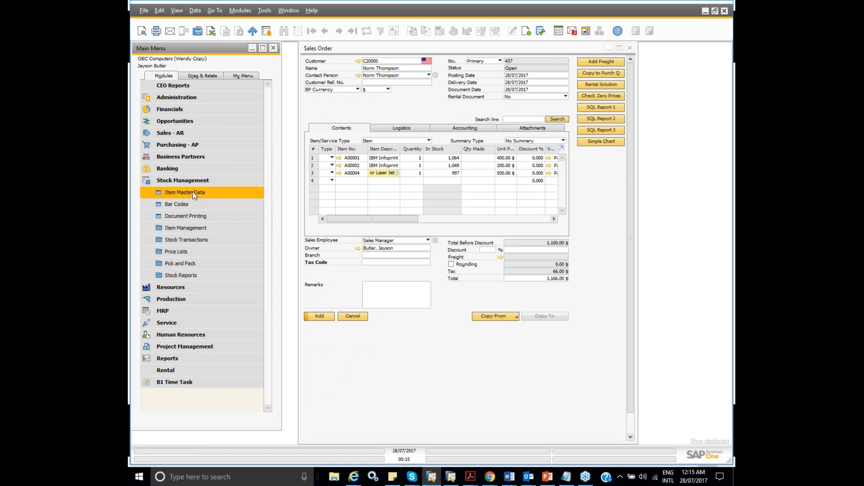
left_click(179, 230)
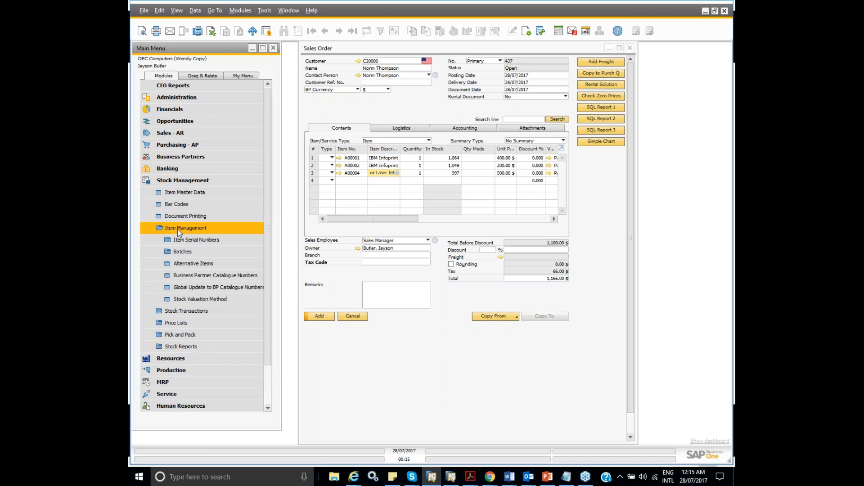
left_click(193, 263)
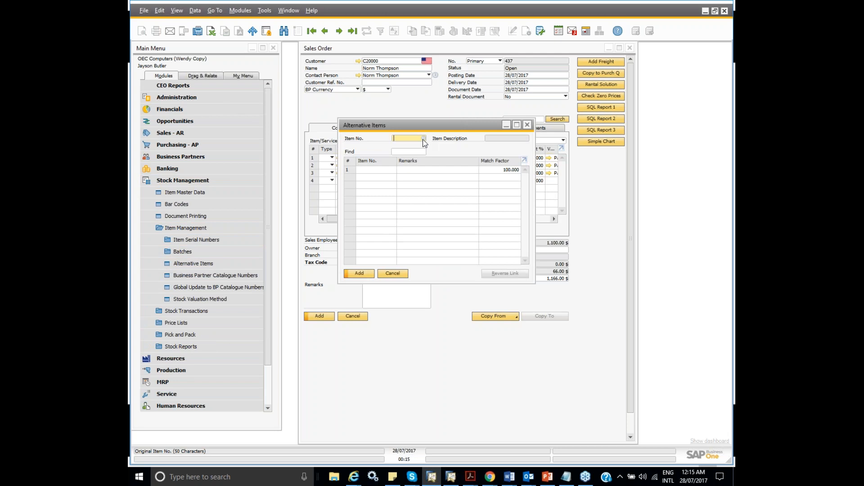
- Find the alternative items defined for item A00004, review them and close the window
left_click(283, 31)
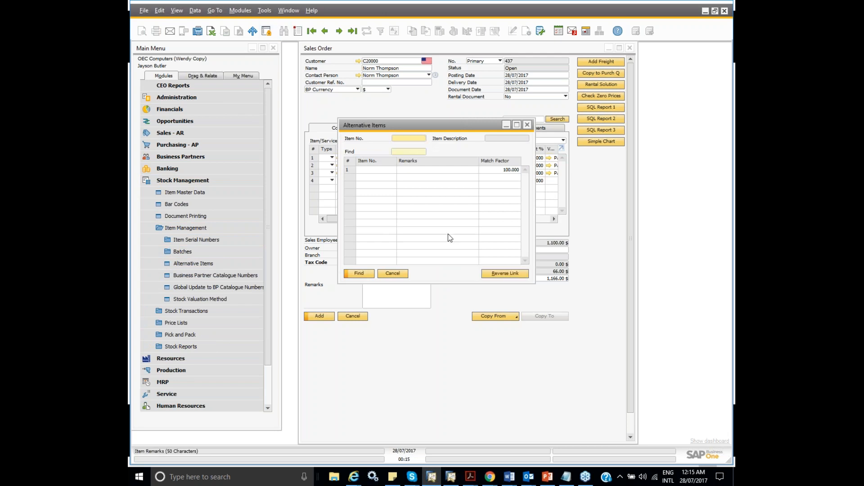
type("A00004")
key("Tab")
left_click(368, 272)
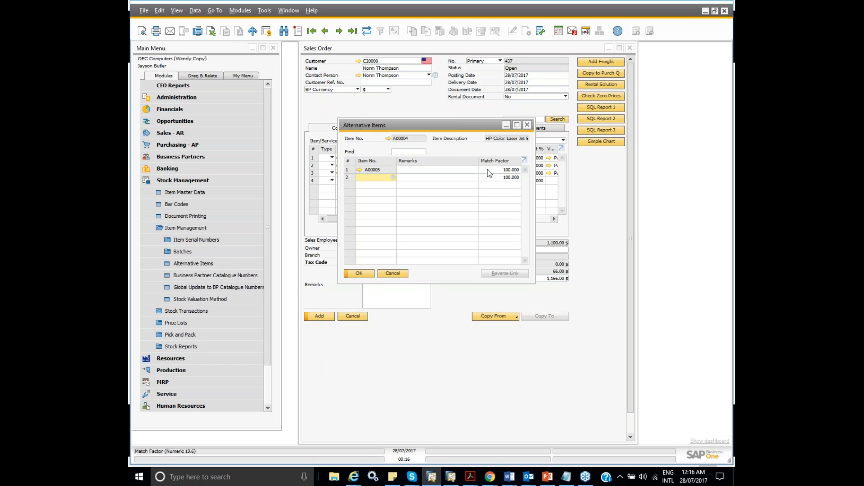
left_click(528, 125)
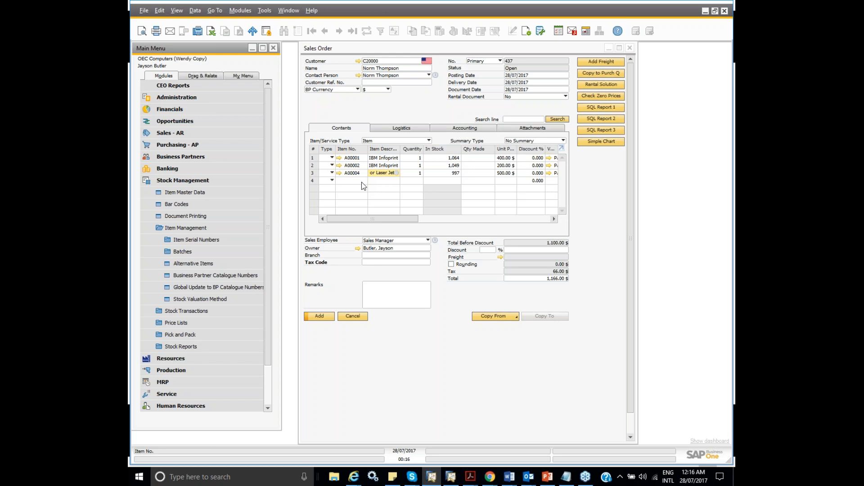
- Add a function button captioned TEST to the sales order window, with Universal Function as its function
right_click(582, 165)
mouse_move(588, 170)
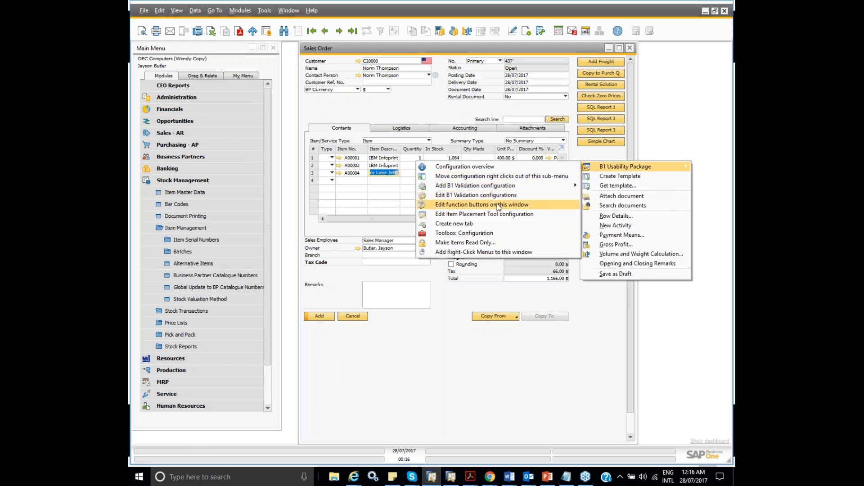
left_click(498, 205)
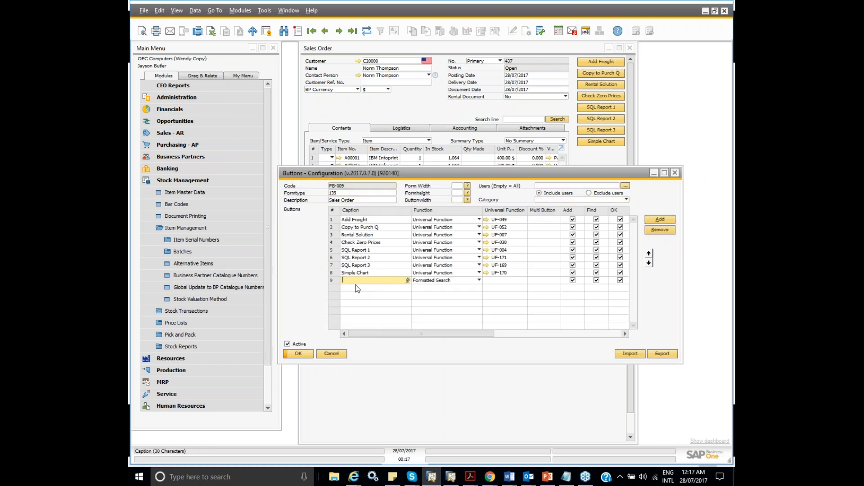
type("TEST")
left_click(479, 280)
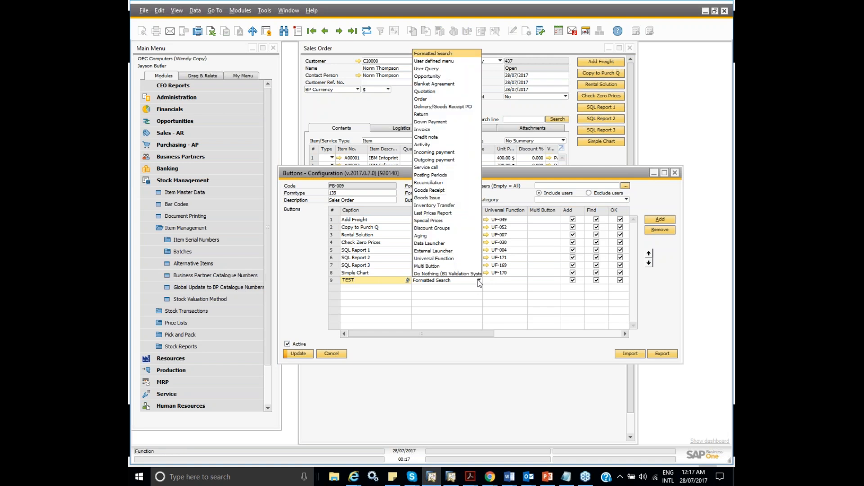
left_click(461, 260)
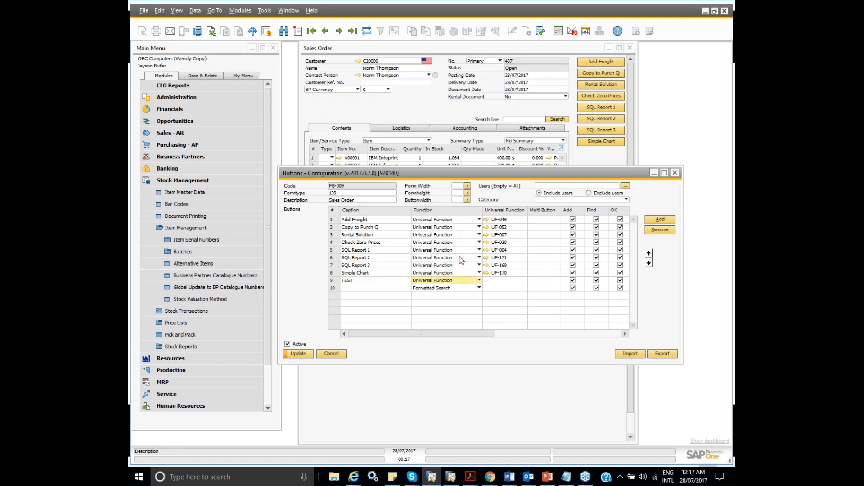
- Create a new universal function for the TEST button, named "Message for Alt Item with Greater Stock", of type SQL Report
left_click(489, 282)
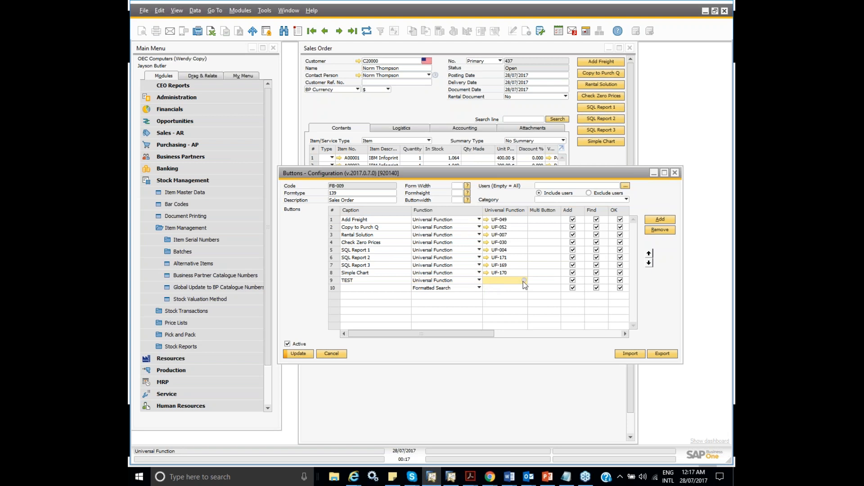
left_click(523, 281)
left_click(354, 418)
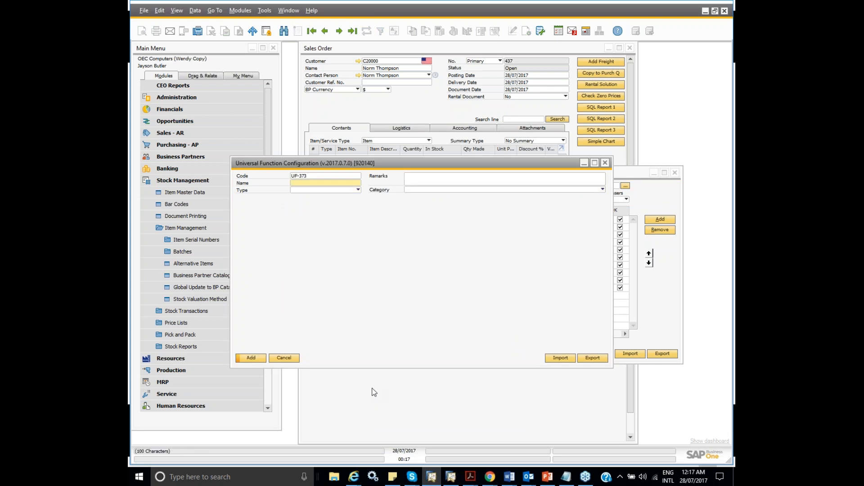
type("M")
type("e")
type("ssage")
type(" for")
type(" Alter")
type("Item")
type(" with")
type(" Greater S")
type("t")
type("ock")
left_click(360, 192)
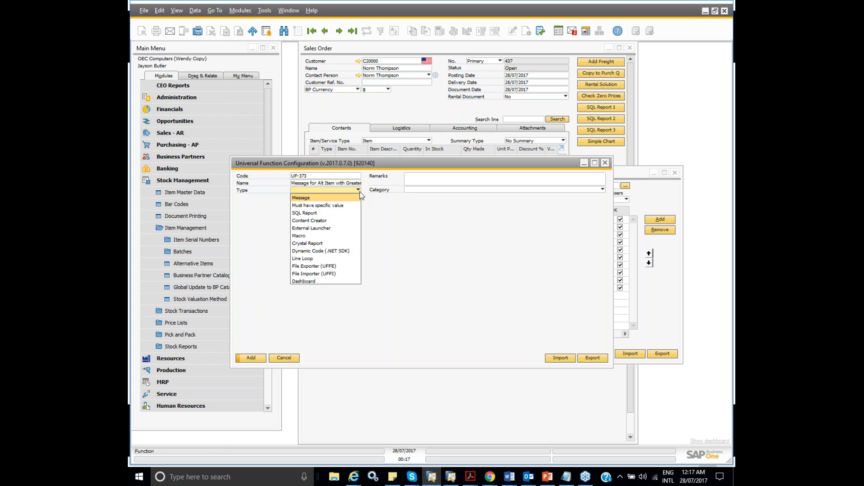
left_click(323, 213)
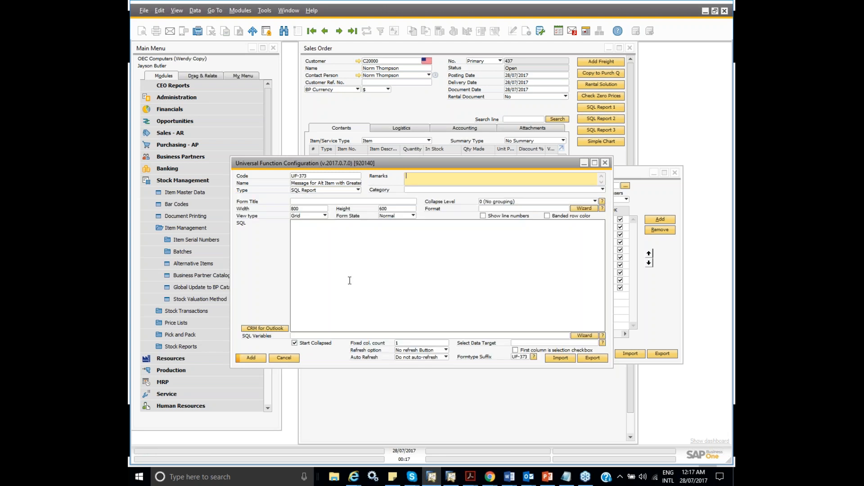
- Move the configuration windows aside, examine the item number field of the A00004 order line, and return to the universal function
left_click_drag(414, 165, 524, 228)
left_click_drag(491, 175, 480, 205)
left_click(364, 175)
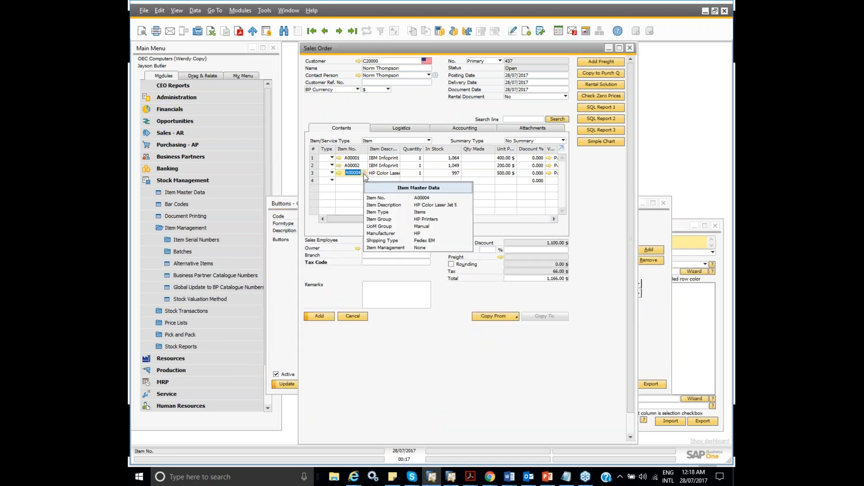
left_click(364, 173)
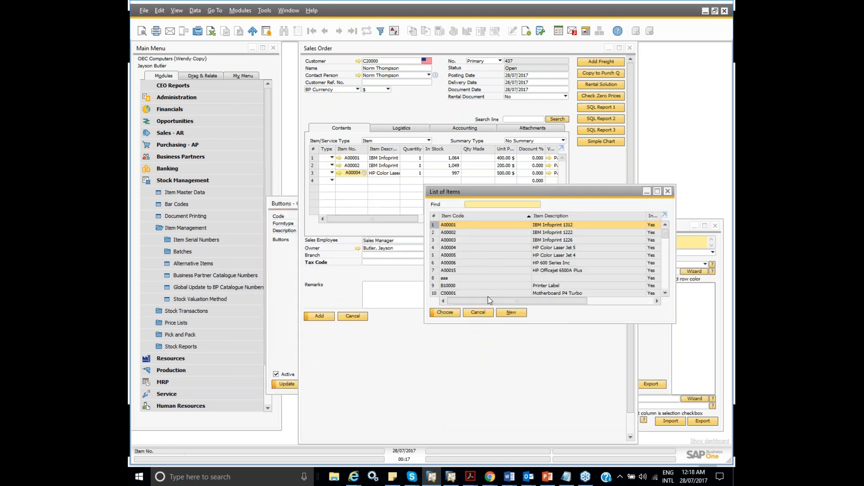
left_click(478, 312)
key("Tab")
key("shift+Tab")
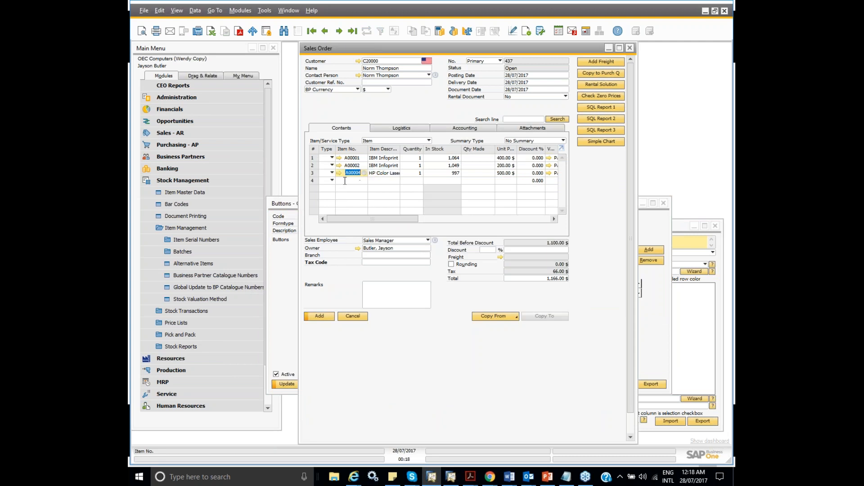
key("Tab")
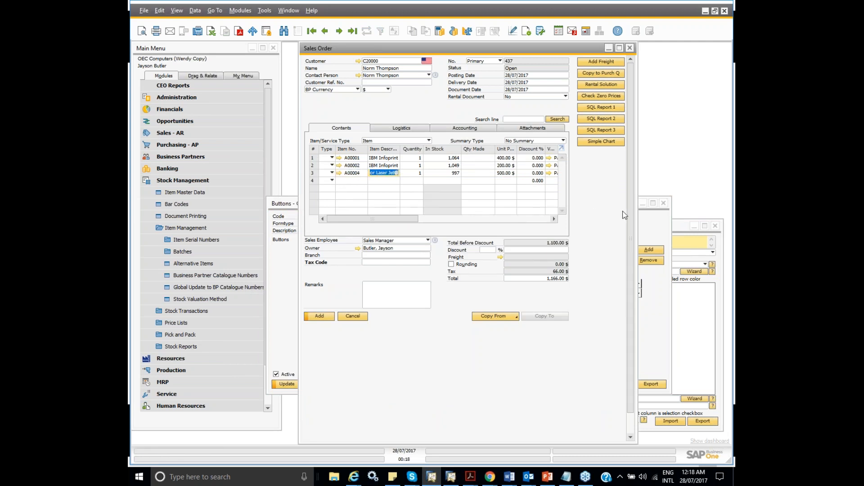
left_click(653, 227)
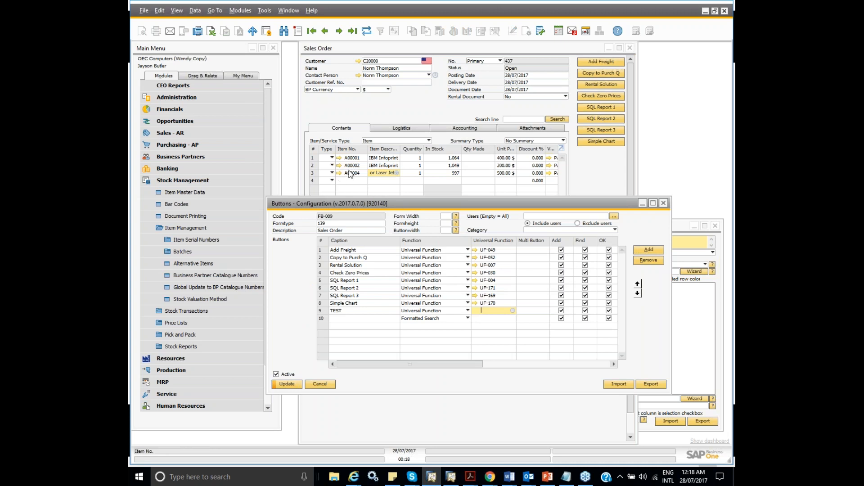
mouse_move(364, 173)
left_click(700, 329)
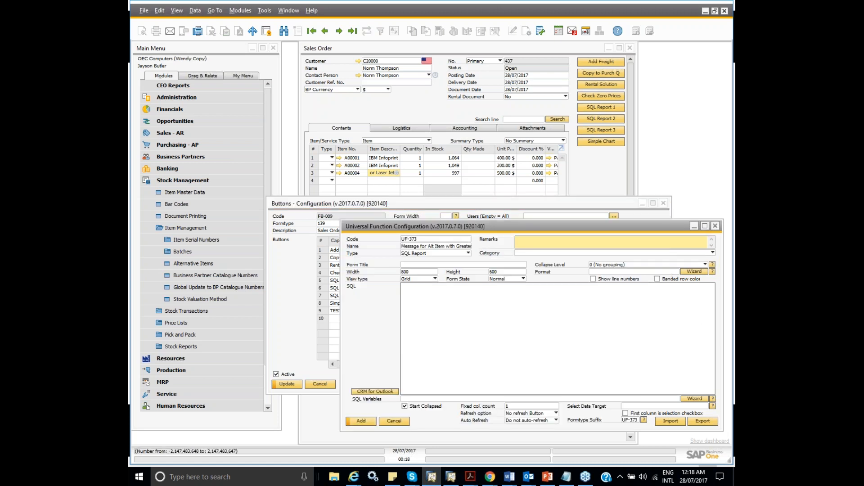
- Set the report's form title to "Atlernative Items which as more stock", its width to 400 and its height to 300
left_click(415, 265)
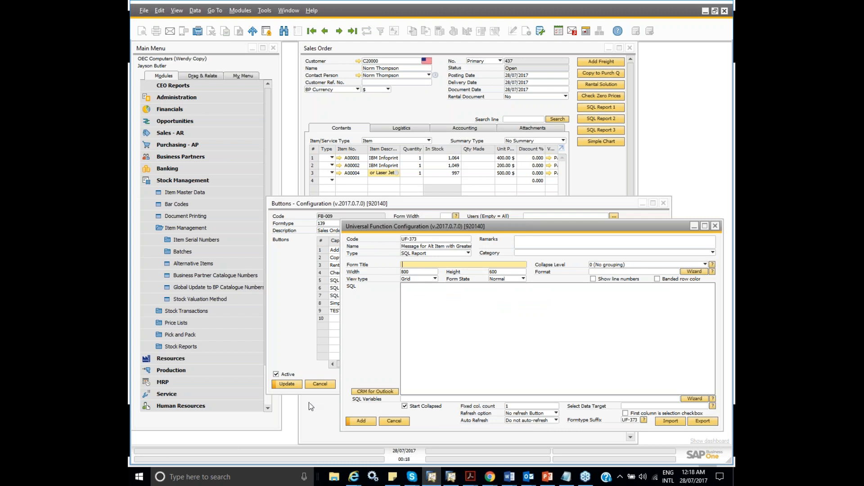
type("Alternative Items wi")
type("ich as")
type("more stock")
key("Tab")
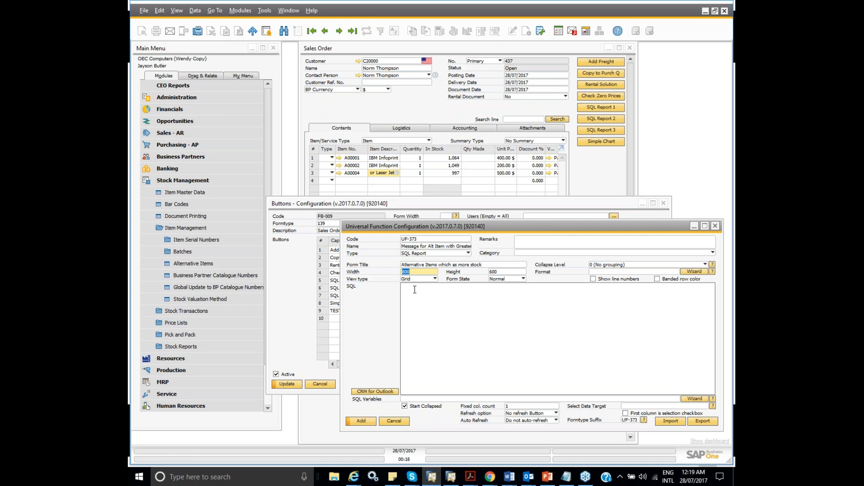
type("400")
key("Tab")
type("300")
key("Tab")
- Paste the SQL selecting OrigItem, AltItem and OnHand from OITM joined to OALI where OrigItem = $[$38.1.0], and save the function and button configuration
key("alt+Tab")
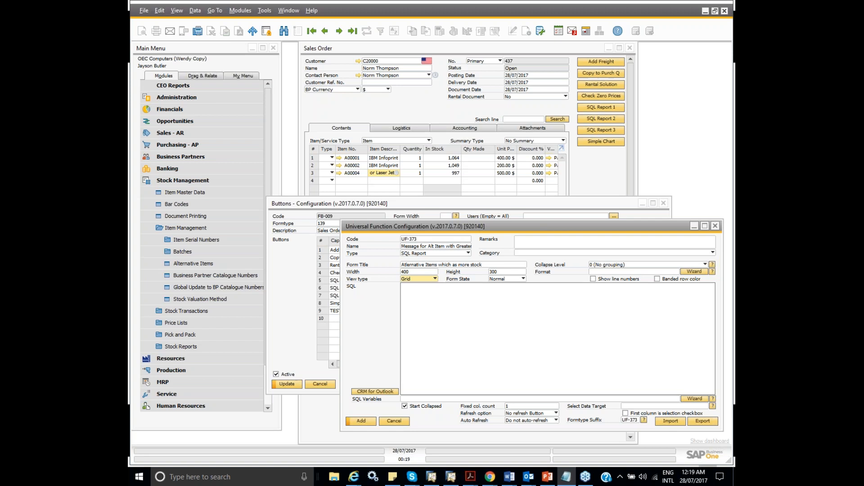
left_click(437, 302)
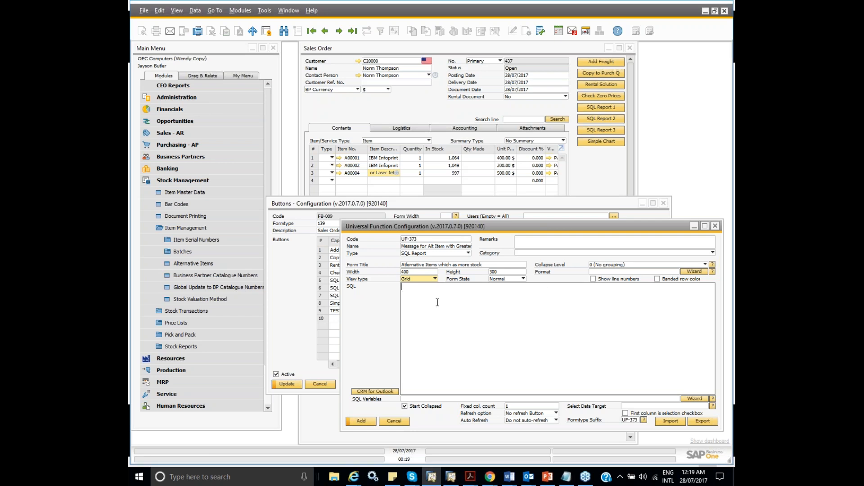
type("SELECT T1.[OrigItem], T1.[AltItem], T0.[OnHand] FROM OITM T0  INNER JOIN OALI T1 ON T0.[ItemCode] = T1.[AltItem] WHERE T1.[OrigItem] = $[$38.1.0]")
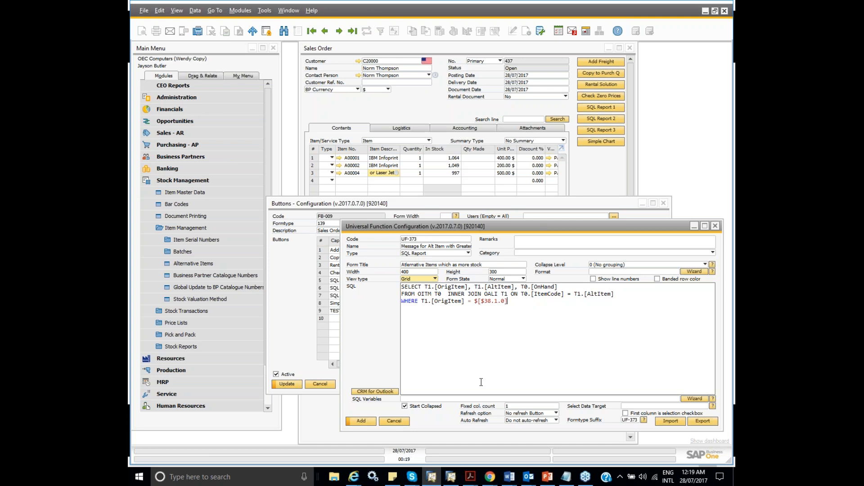
left_click_drag(437, 224, 423, 224)
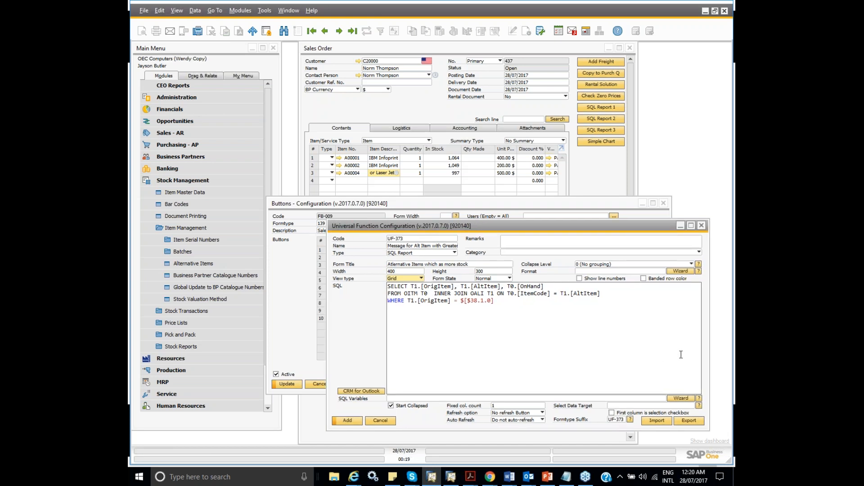
left_click(350, 421)
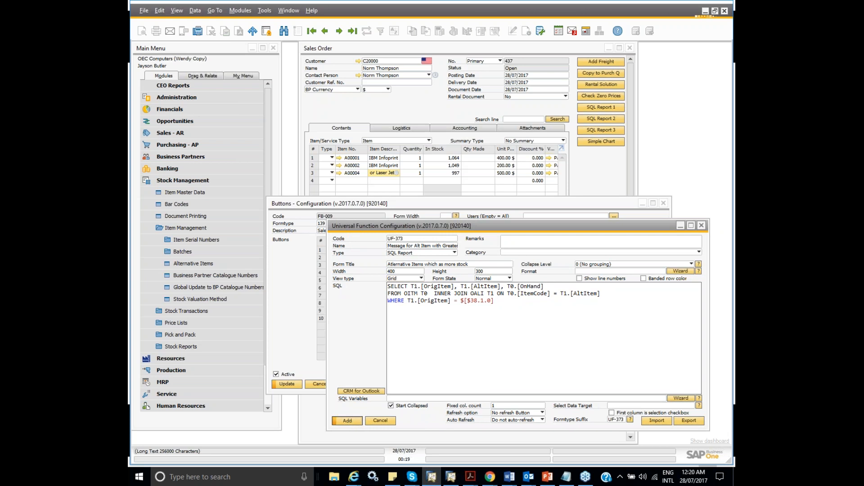
left_click(287, 385)
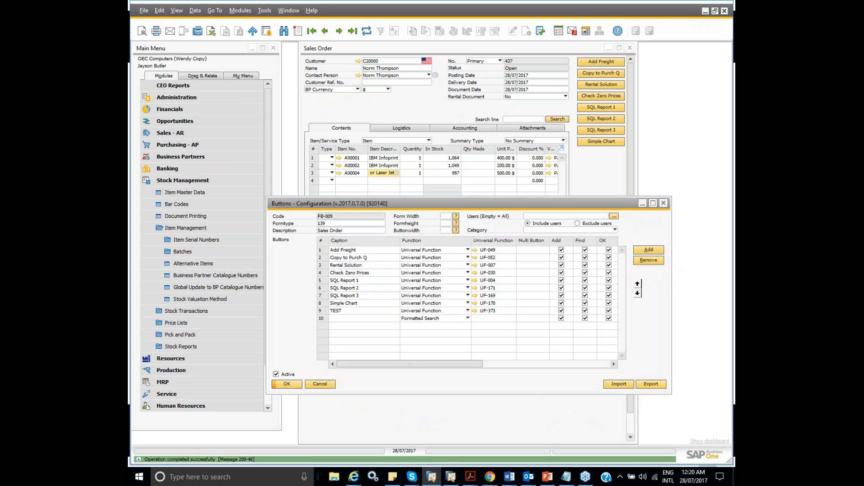
left_click(663, 204)
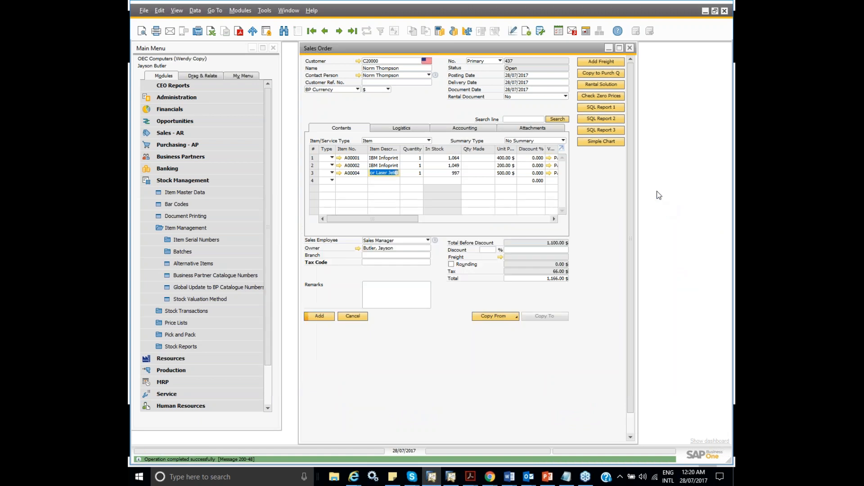
- Close the open sales order without saving and start a new one by entering the customer's code
left_click(629, 48)
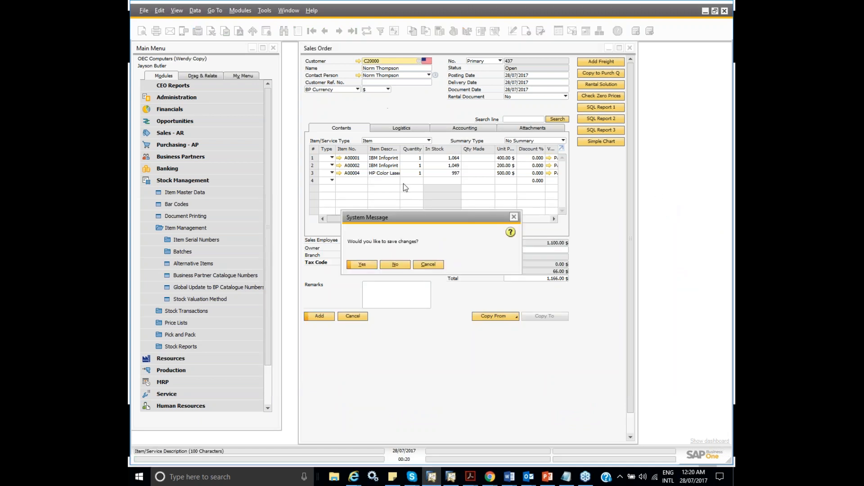
left_click(404, 267)
left_click(180, 133)
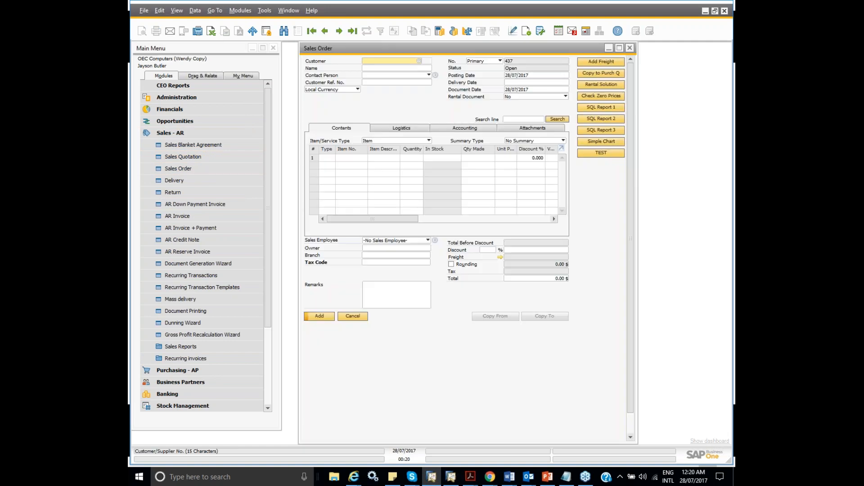
type("C")
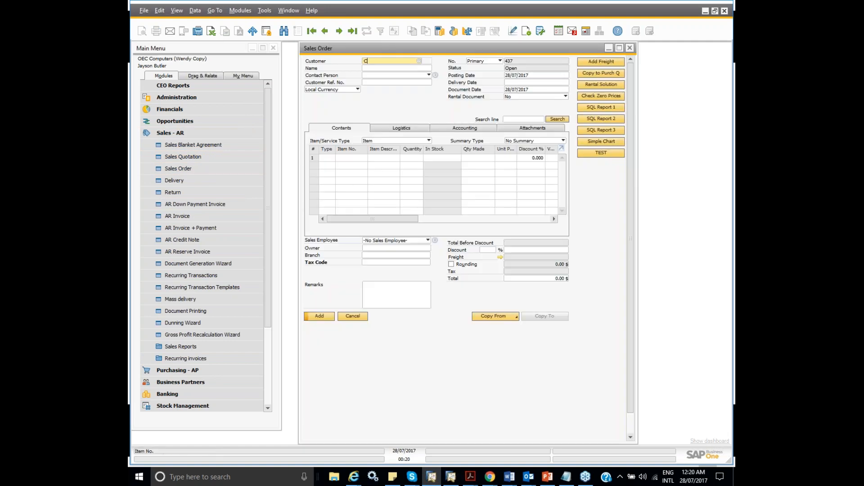
type("20000")
key("Tab")
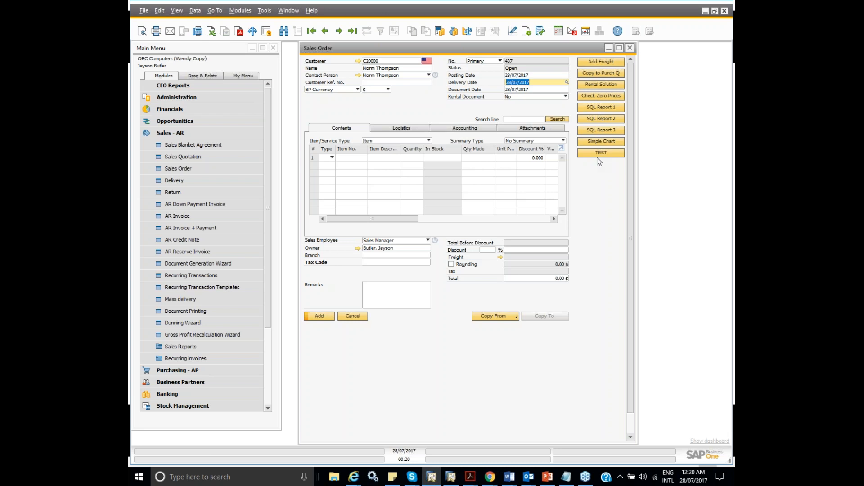
- Add item A00001 from the item list as the first line of the new sales order
left_click(352, 161)
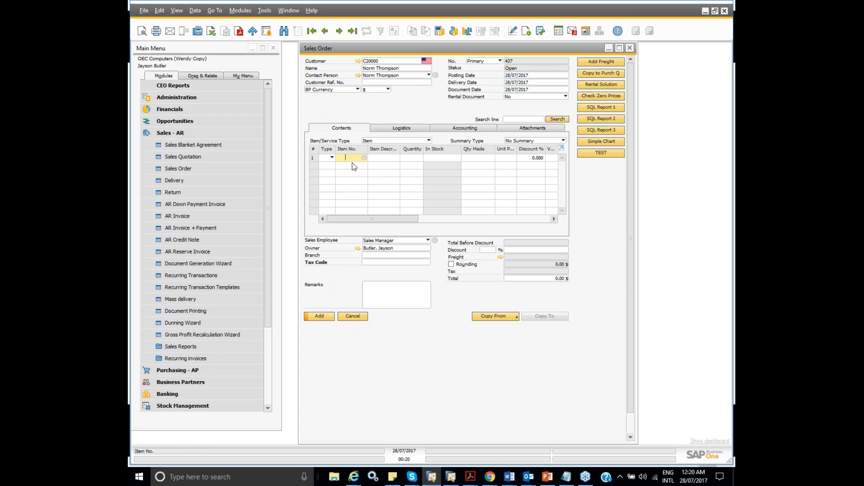
key("Tab")
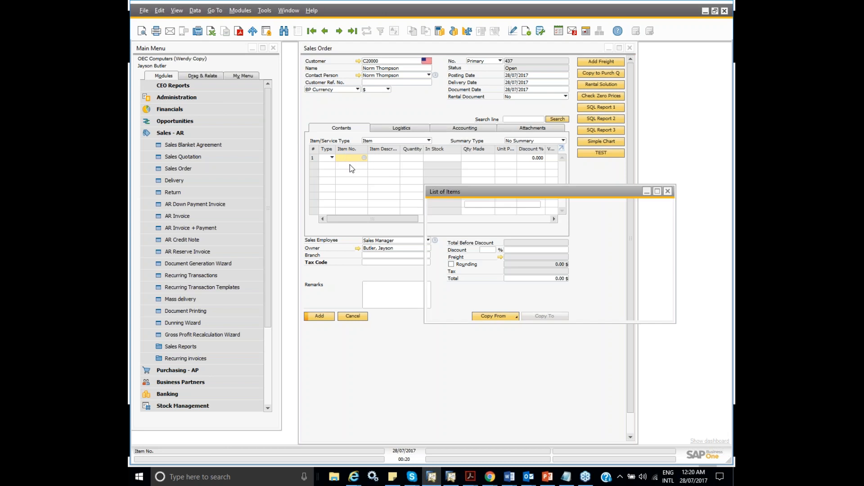
left_click(444, 313)
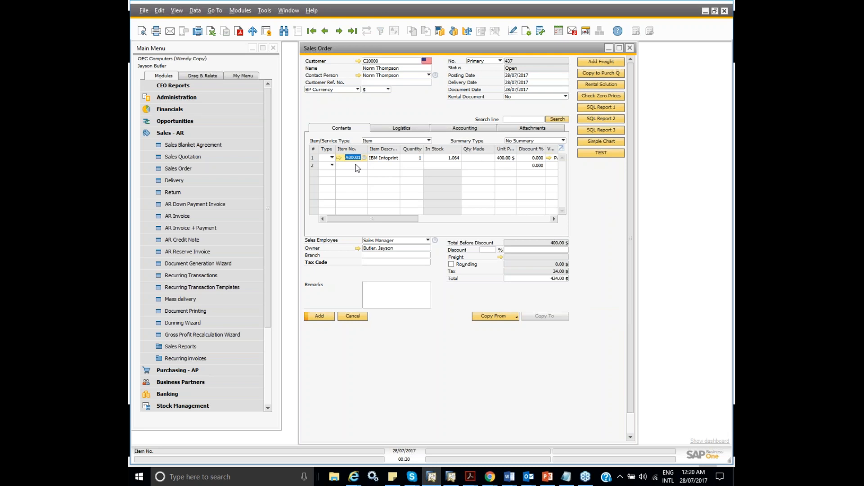
- Run the TEST function for the A00001 line, review the alternative items report and close it
mouse_move(345, 154)
left_click(598, 154)
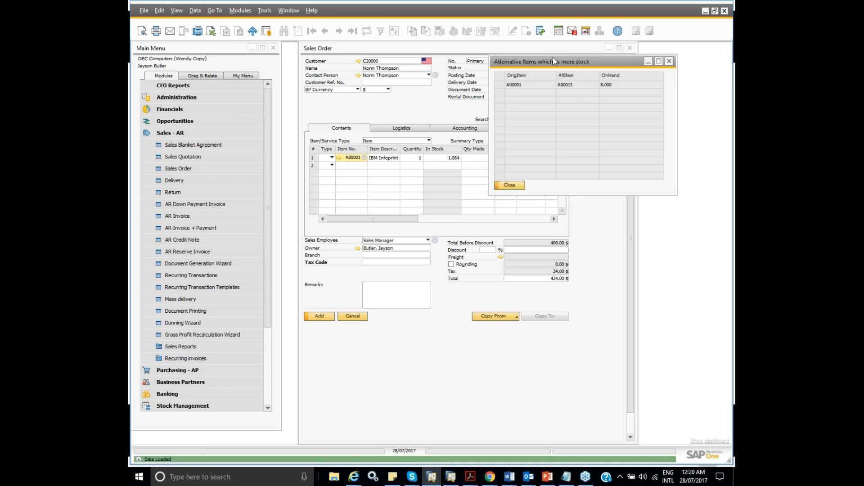
left_click_drag(552, 60, 482, 201)
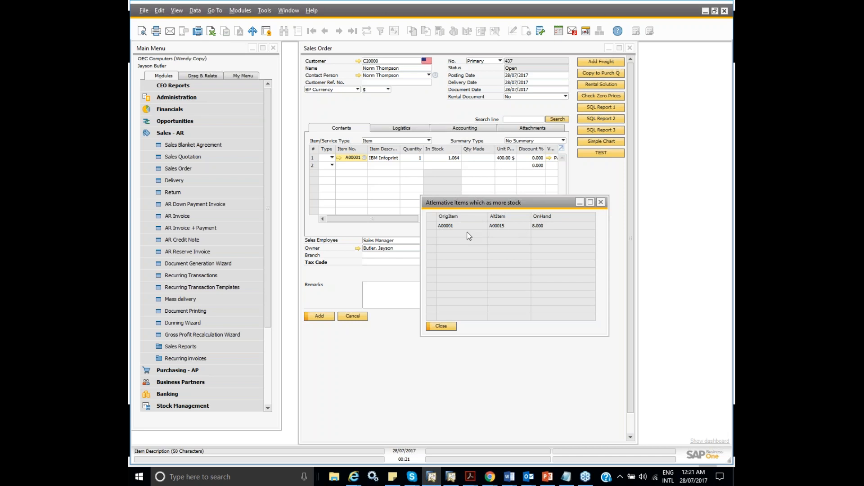
left_click(601, 203)
- Open the TEST button's universal function UF-373 from the sales order's function button configuration
right_click(579, 169)
mouse_move(596, 173)
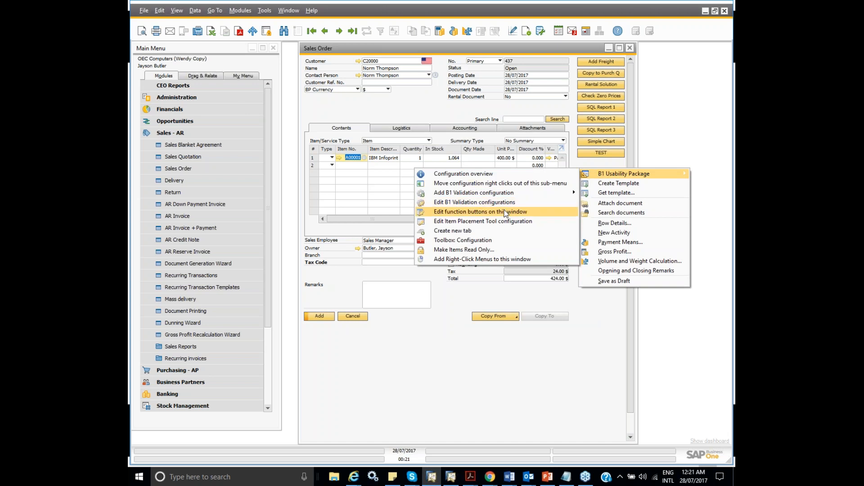
left_click(506, 213)
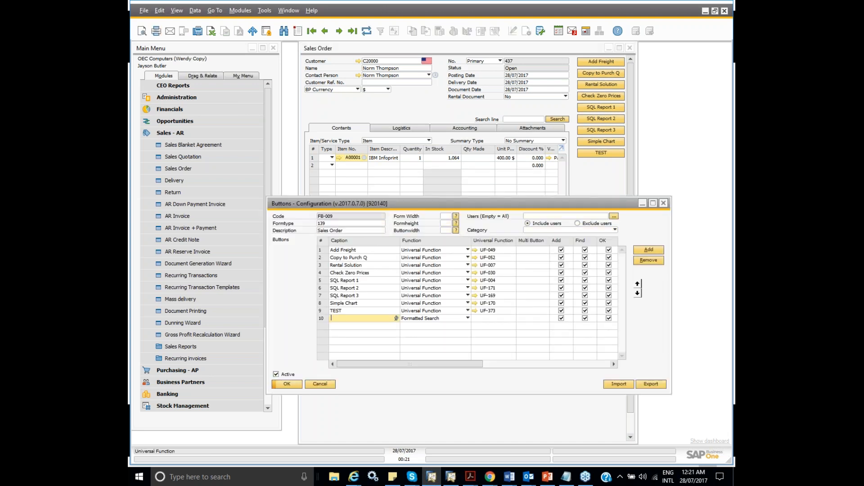
left_click(474, 311)
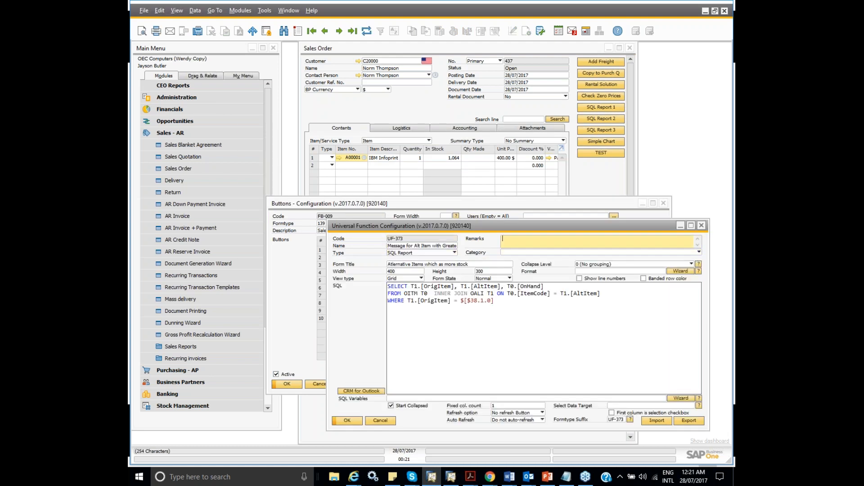
- Open the column formatting wizard for the SQL report in universal function UF-373
left_click_drag(466, 230, 450, 233)
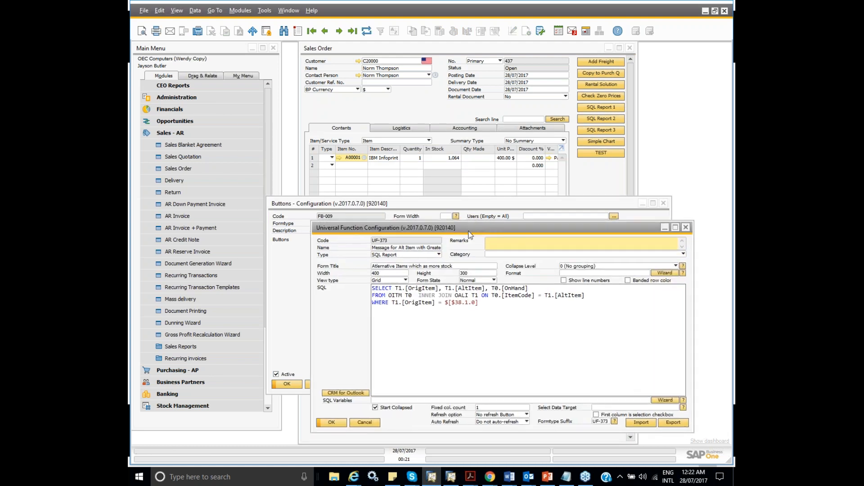
left_click(665, 273)
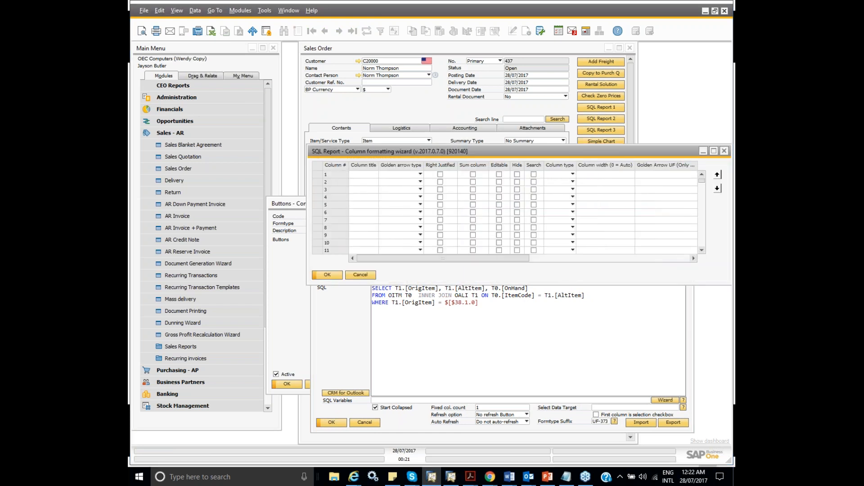
key("super+d")
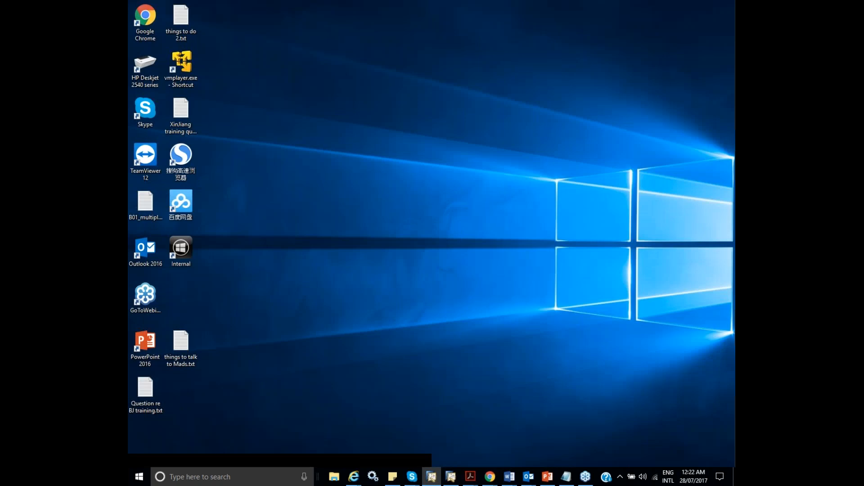
key("super+d")
key("super+d")
key("super+d")
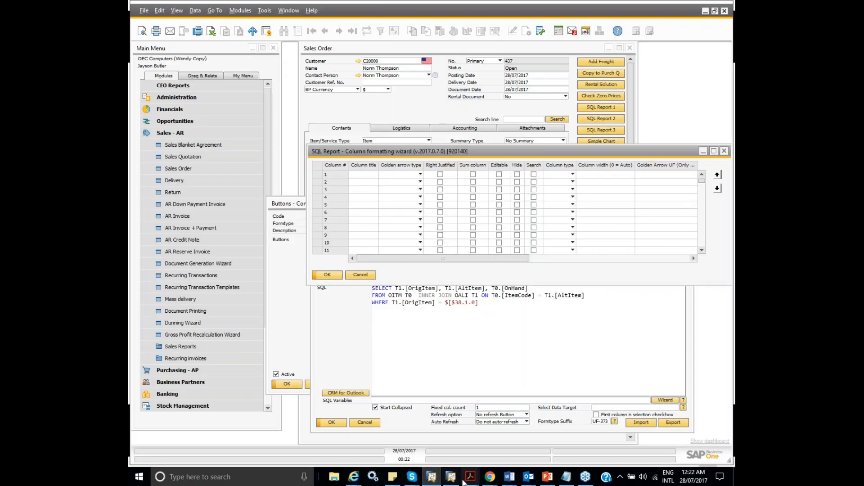
mouse_move(466, 482)
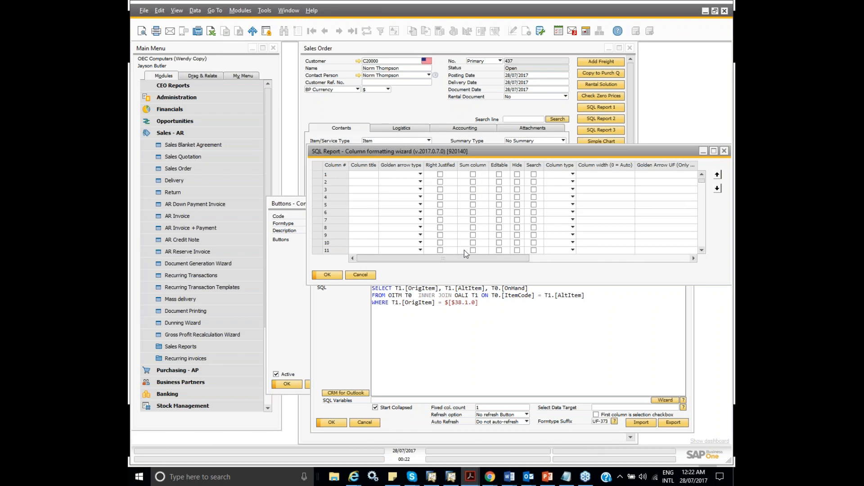
- Title the report's first column Original Item and set its golden arrow type to Item
left_click(360, 174)
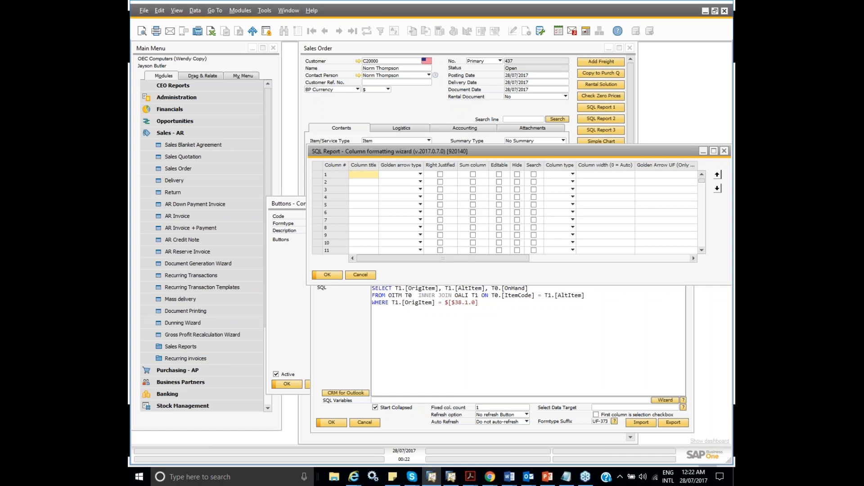
type("Original Item")
key("Tab")
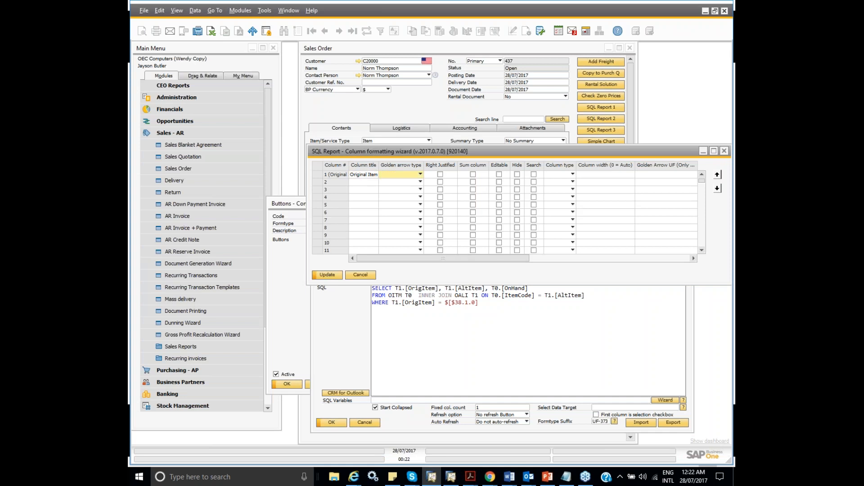
left_click(420, 174)
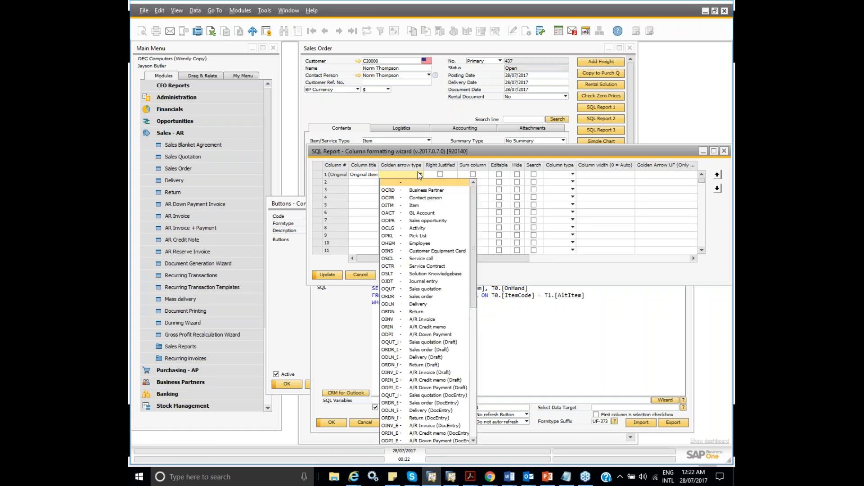
left_click(410, 206)
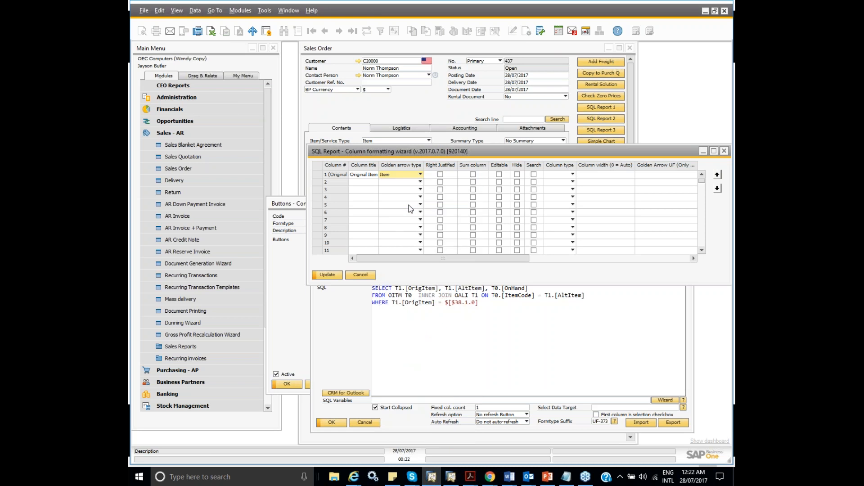
- Title the report's second column Alternative Item and set its golden arrow type to Item
left_click(353, 190)
key("Up")
type("Ater")
type("nat")
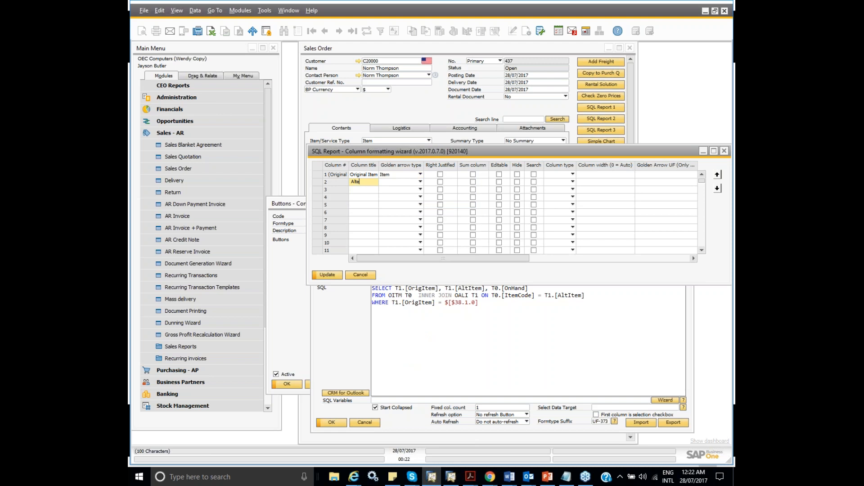
type("ive")
type(" Item")
left_click(420, 182)
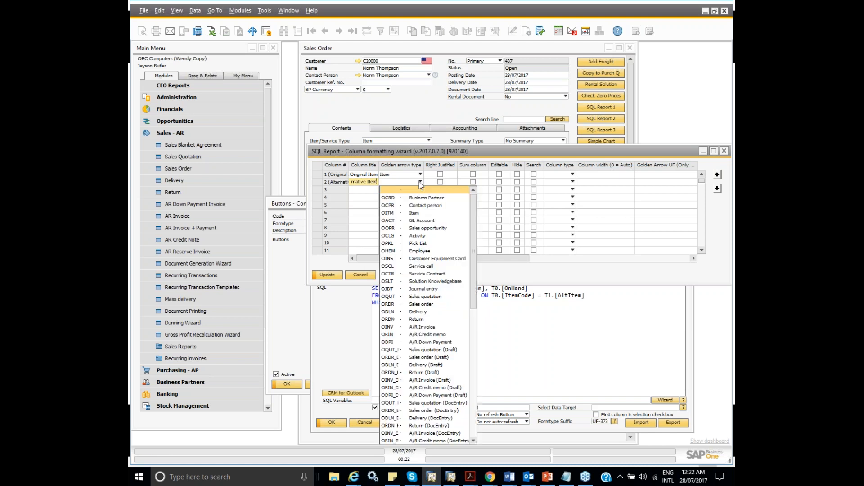
left_click(392, 213)
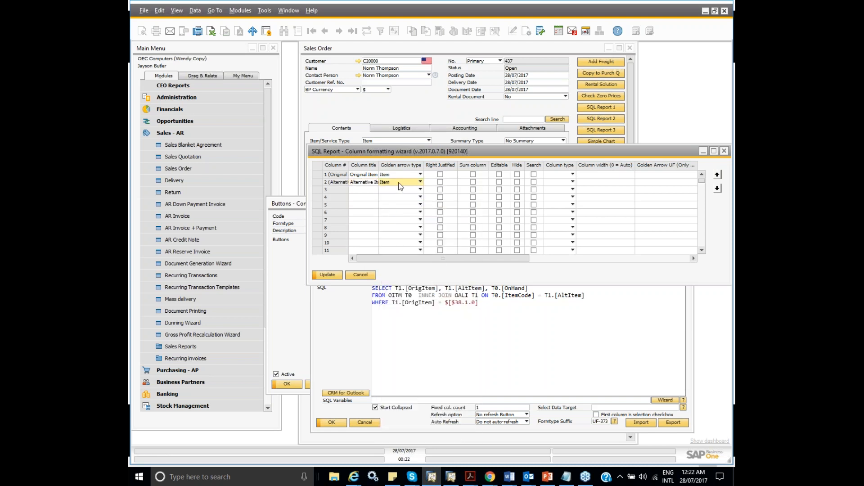
- Title the report's third column Alt Item On Hand and apply the column formatting to the report
left_click(364, 189)
type("A")
type("lt Item")
type(" On Hand")
left_click(319, 274)
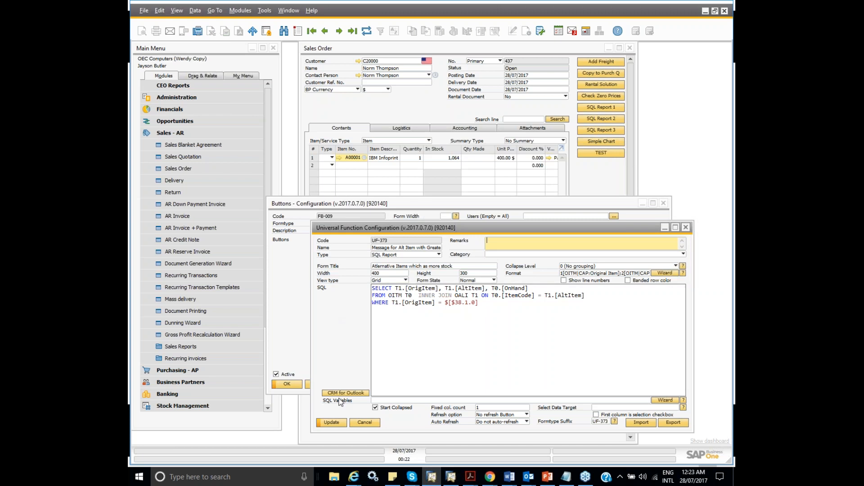
- Save the universal function with its new column format and close the sales order's button configuration
left_click(334, 424)
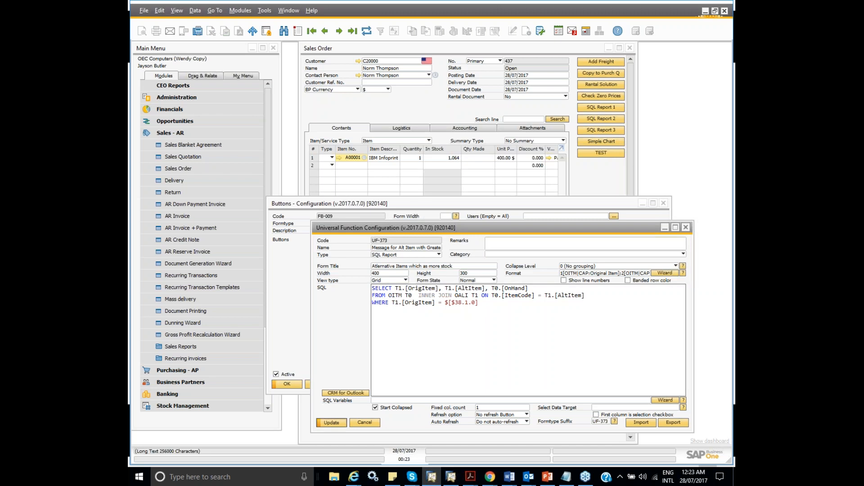
left_click(334, 424)
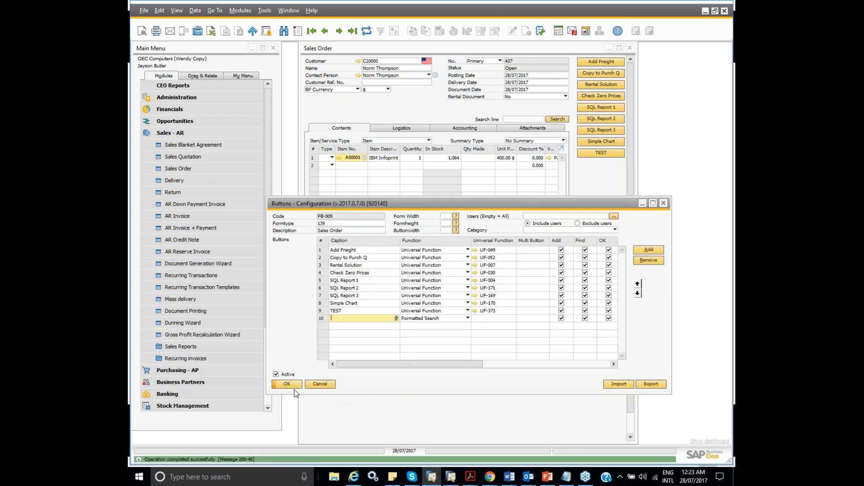
left_click(287, 384)
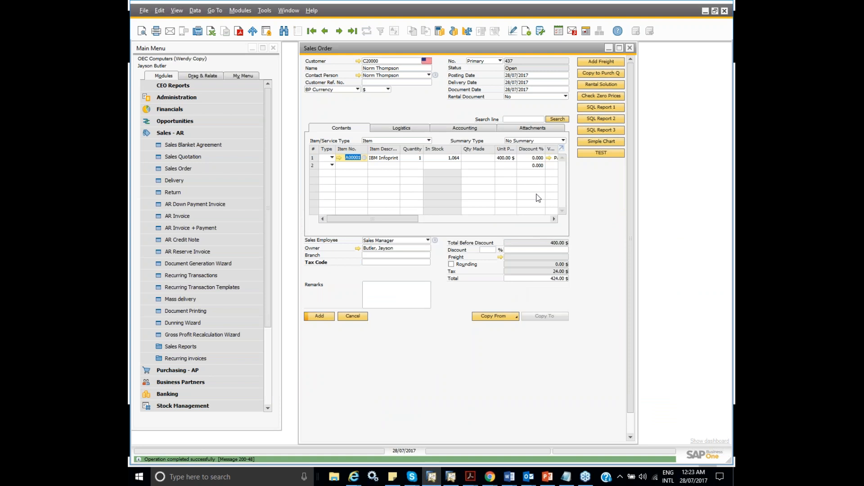
- Run the TEST function again and check the stock data of original item A00001 through its report link
left_click(602, 154)
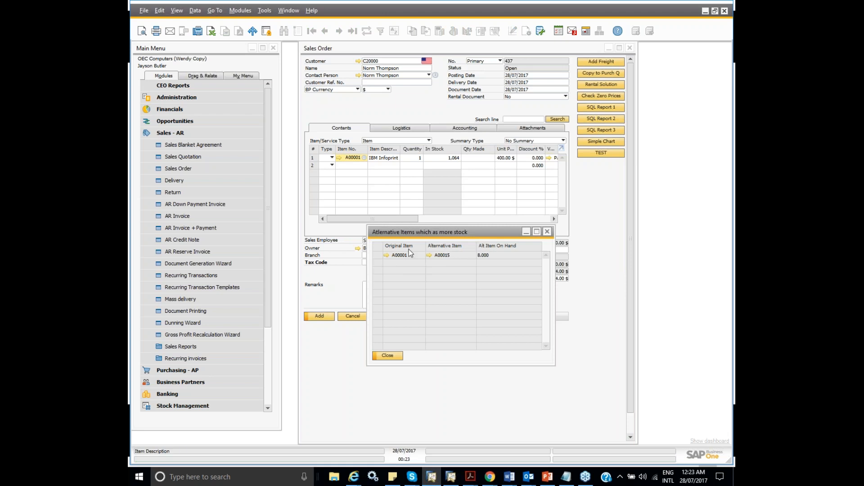
left_click(386, 255)
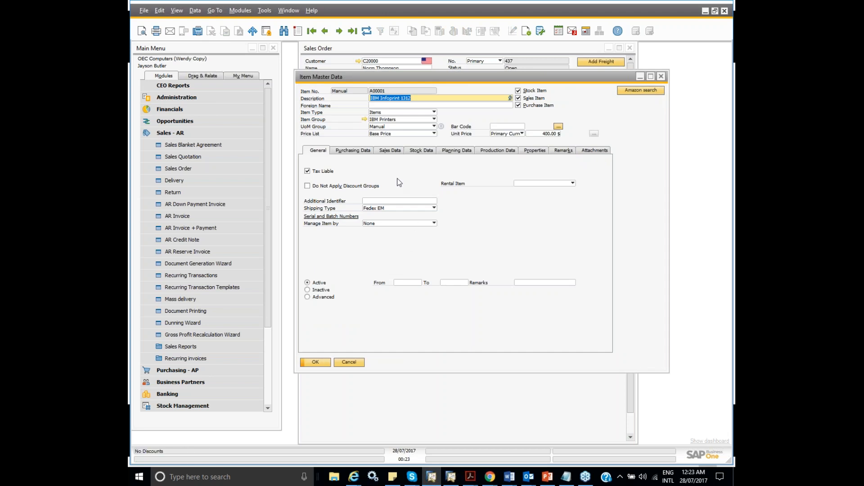
left_click(417, 151)
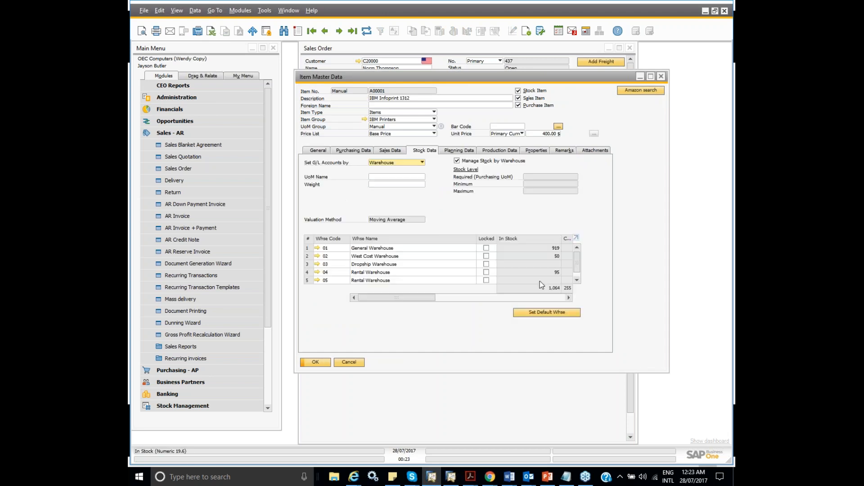
left_click(661, 77)
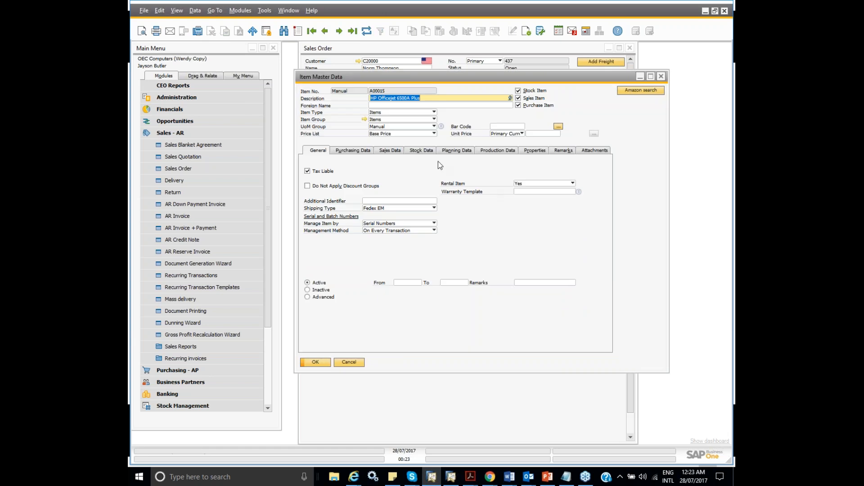
- Check the stock data of alternative item A00015 and close the alternative items report
left_click(413, 152)
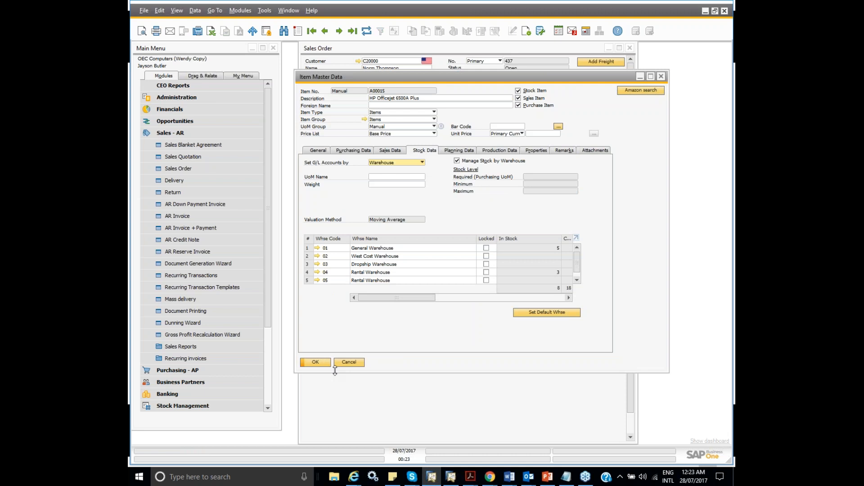
left_click(353, 362)
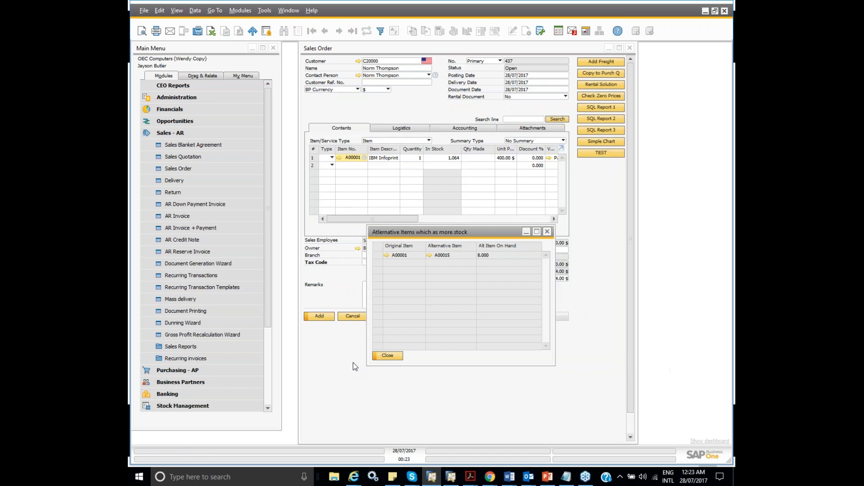
left_click(547, 232)
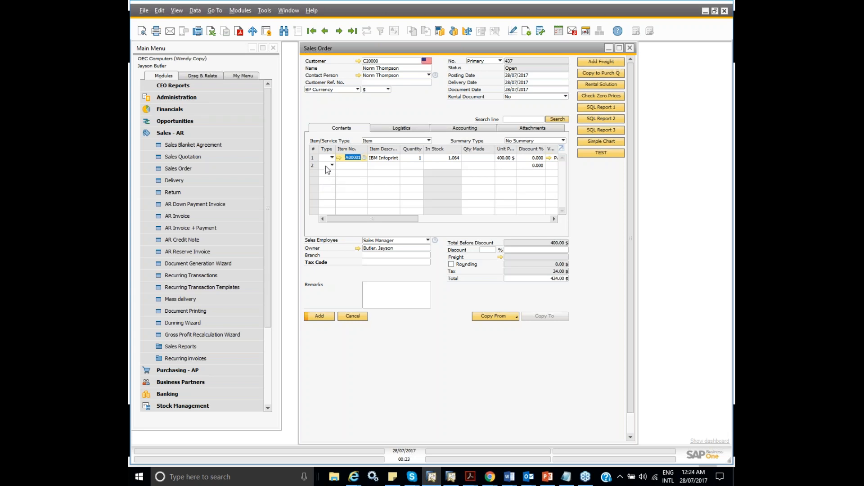
- Start a new B1 Validation configuration for the order's Item No. column, triggered when this column is validated
mouse_move(358, 161)
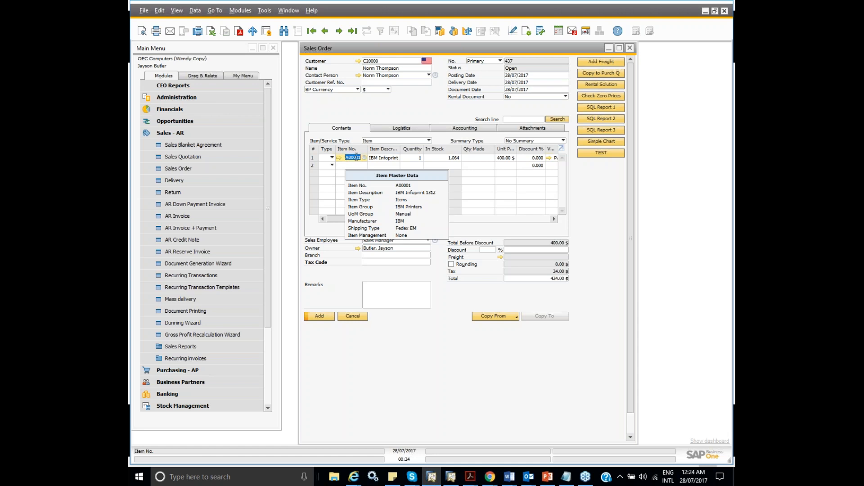
right_click(356, 157)
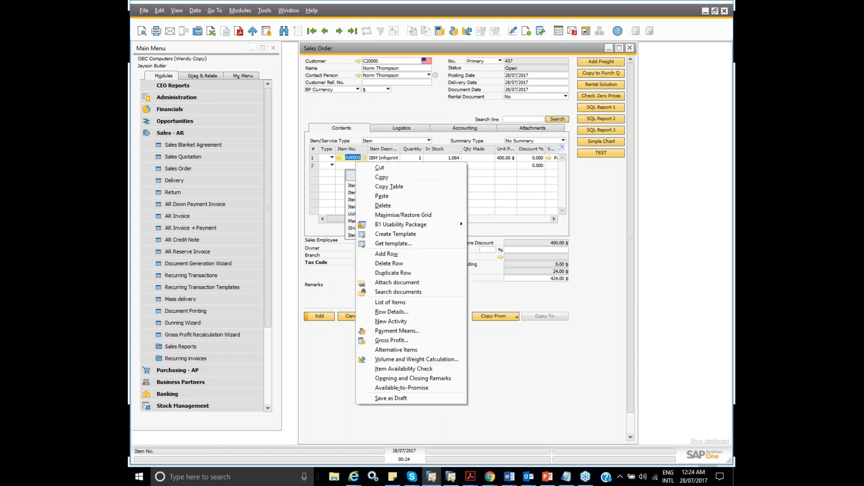
mouse_move(378, 225)
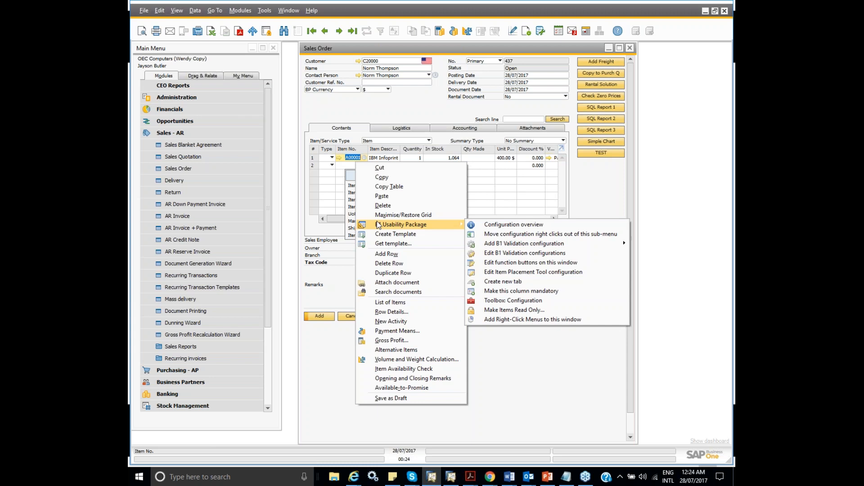
mouse_move(525, 245)
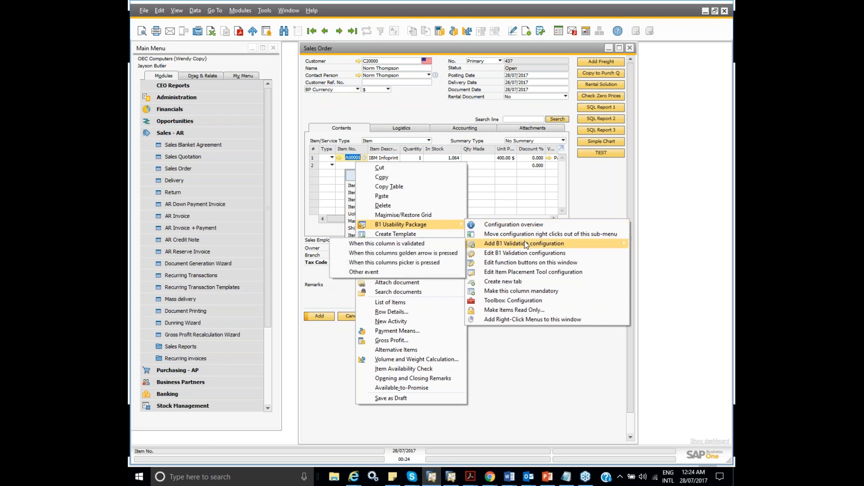
left_click(391, 247)
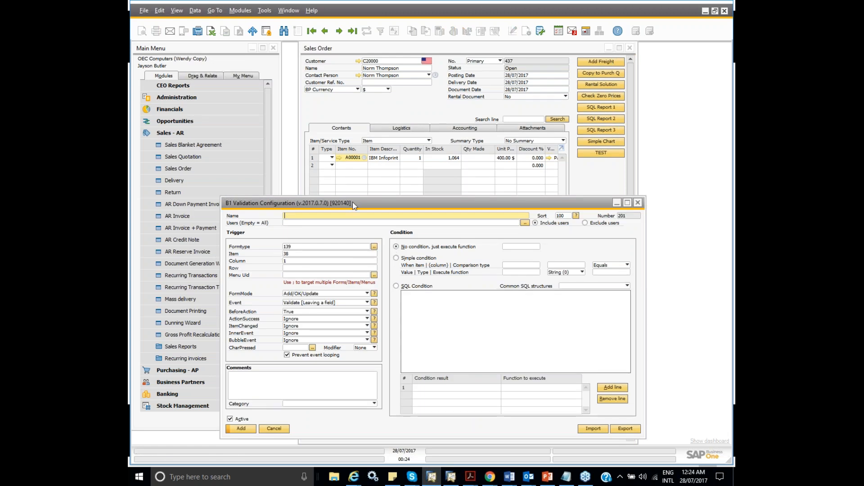
left_click_drag(353, 202, 349, 173)
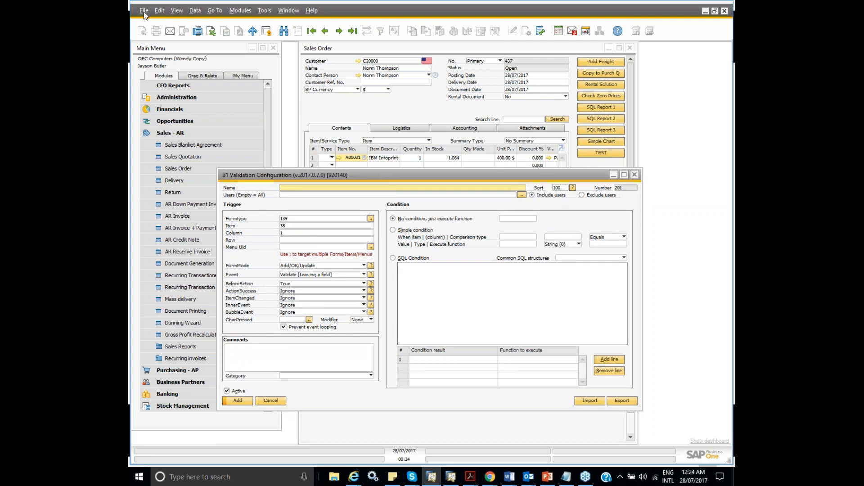
- Turn on System Information and compare the Item No. column's form, item and column numbers with the validation's trigger settings
left_click(177, 11)
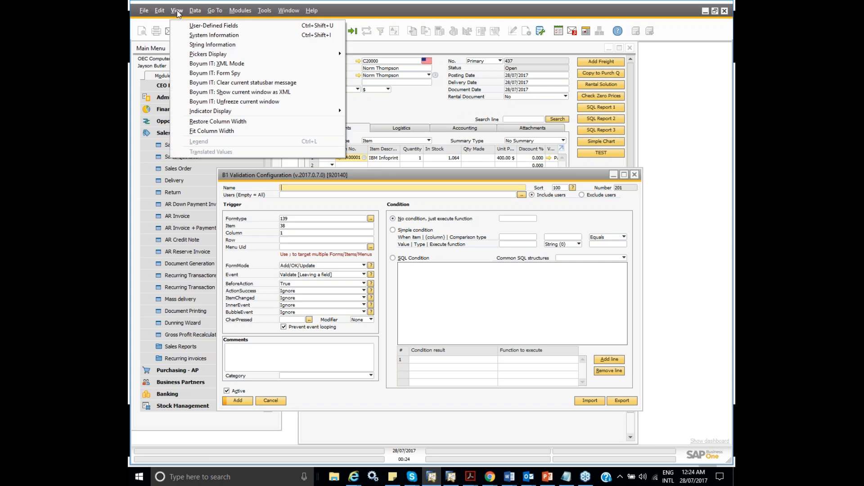
left_click(193, 35)
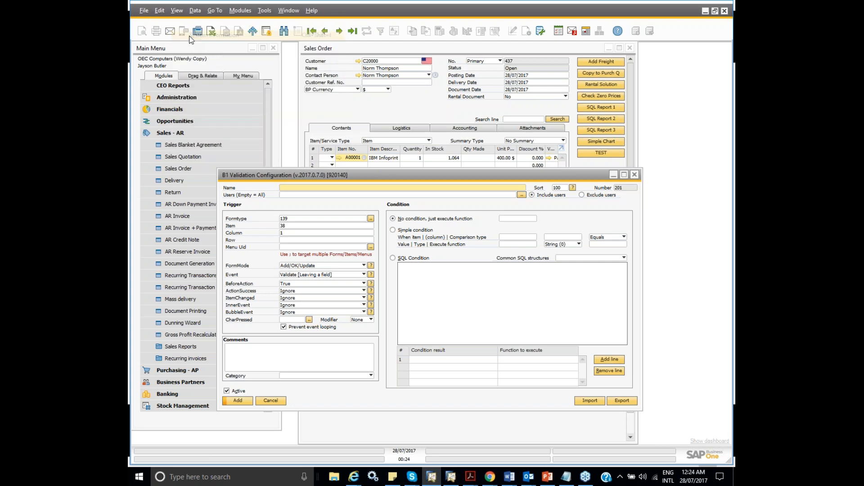
left_click(329, 112)
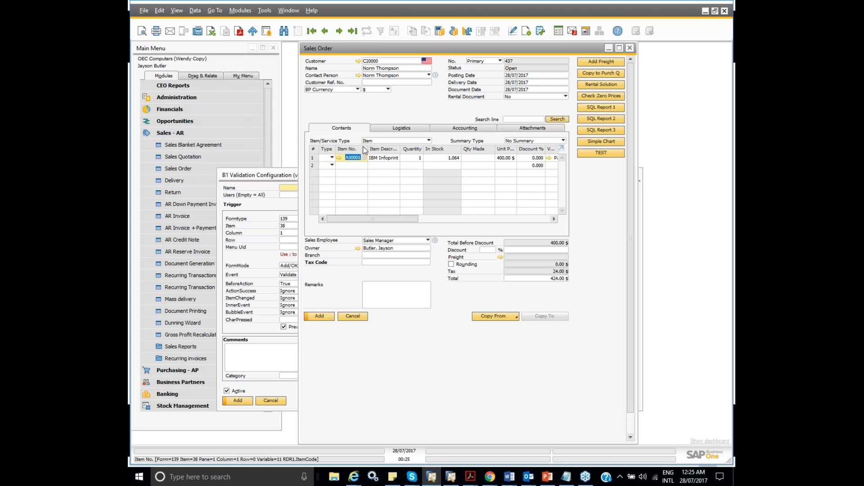
mouse_move(376, 75)
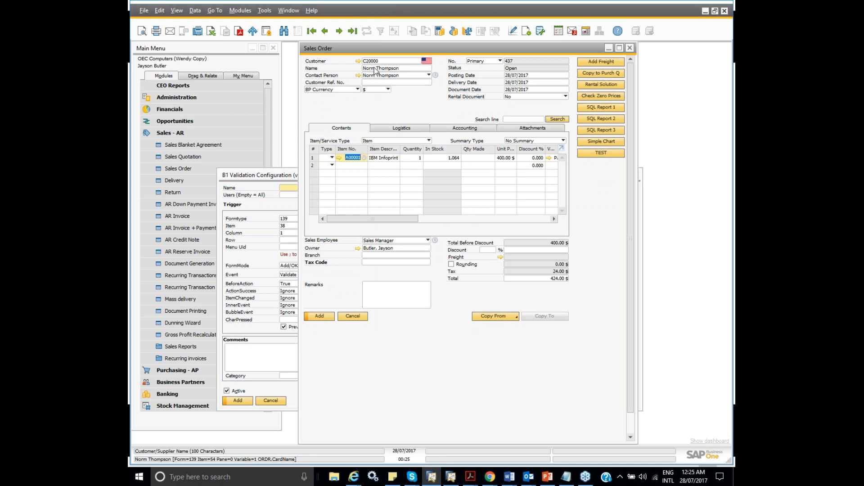
left_click(279, 202)
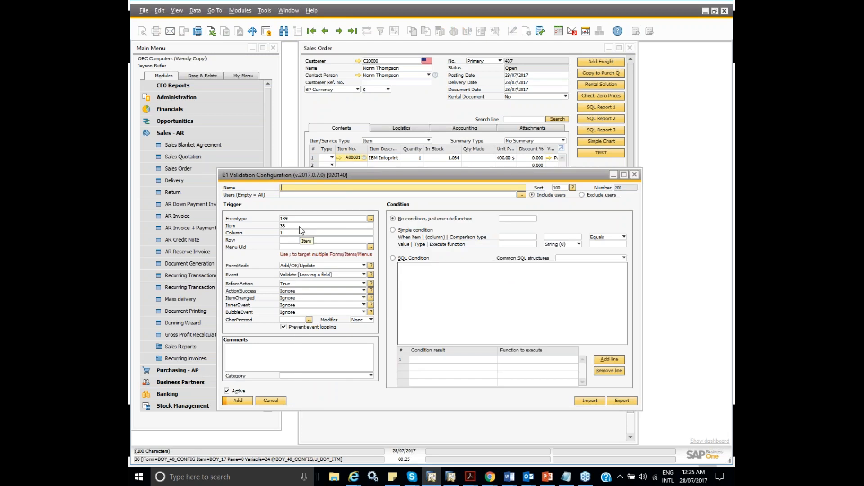
mouse_move(346, 161)
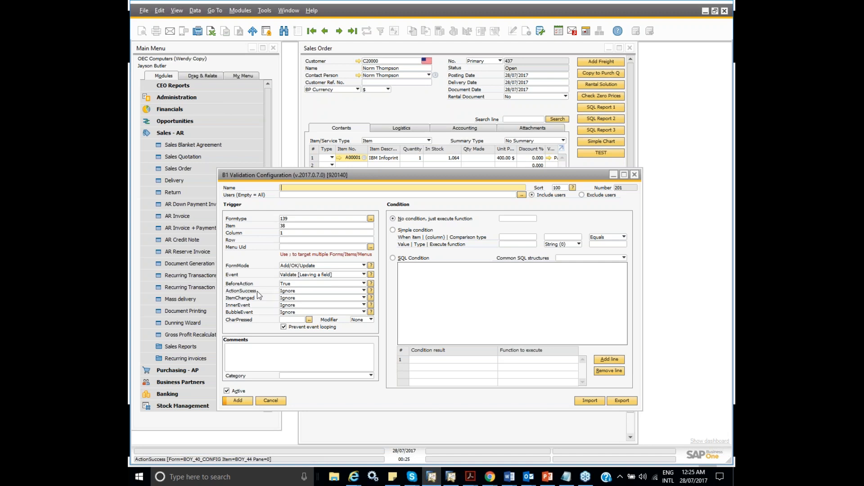
- Name the validation "Check if Alternative Item stock is greater than Orig Item" and view the selectable users without restricting it to any
type("Check if Alternative Item is greater than")
type("Orig Item")
left_click(334, 187)
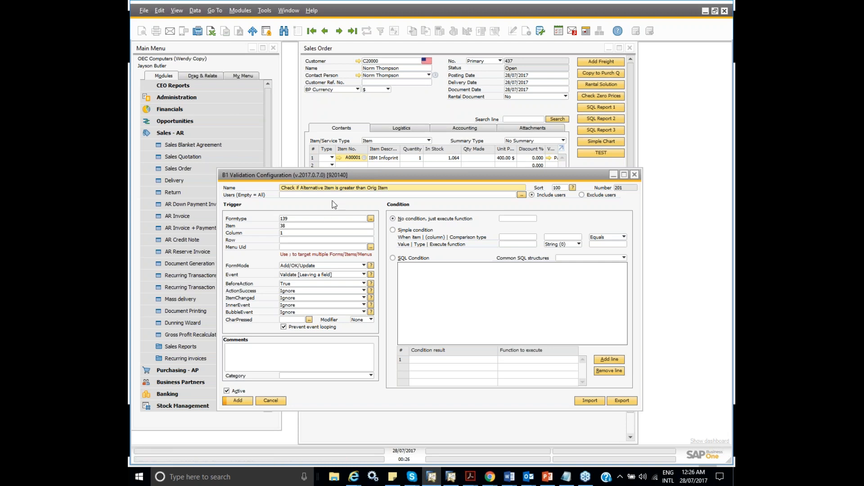
type("stock")
left_click(520, 195)
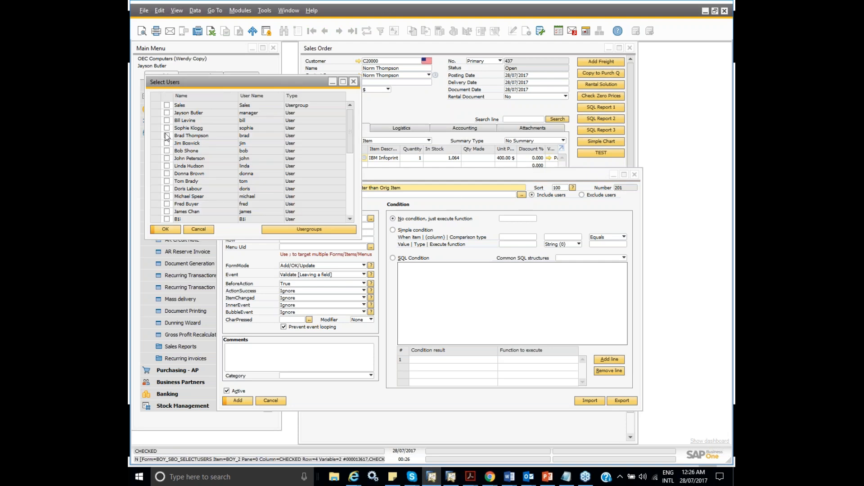
left_click(203, 231)
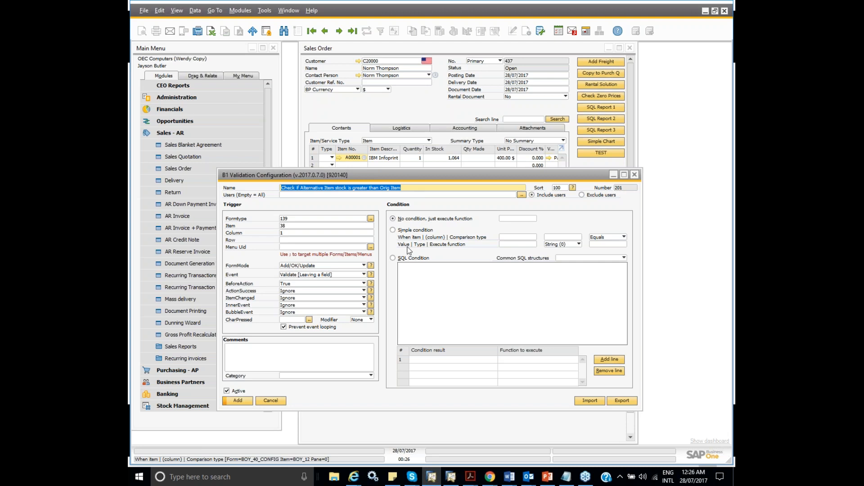
- Use the prepared SQL condition returning 'AltItm' when the $[$38.1.0] item's OnHand is below its alternative's, with a blank line before BEGIN
left_click(392, 259)
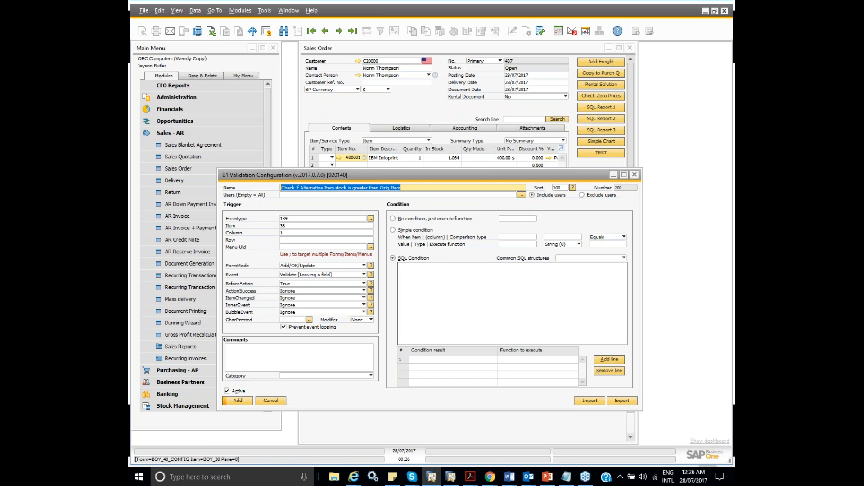
key("alt+Tab")
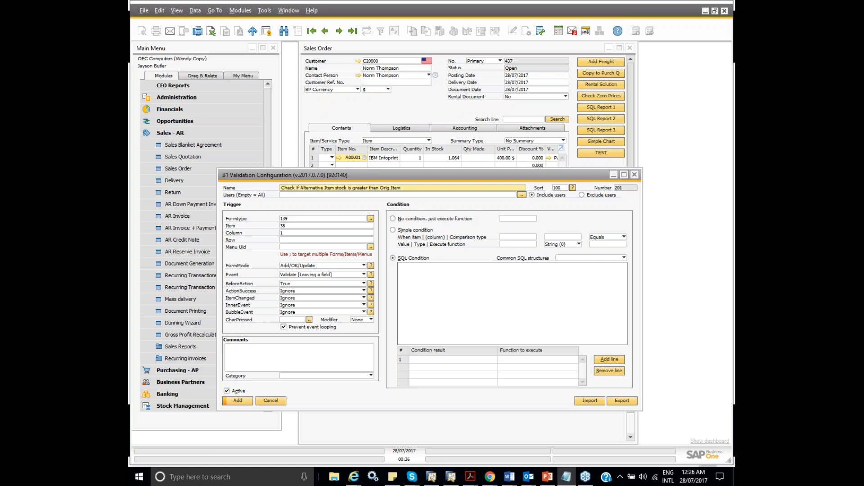
left_click(425, 280)
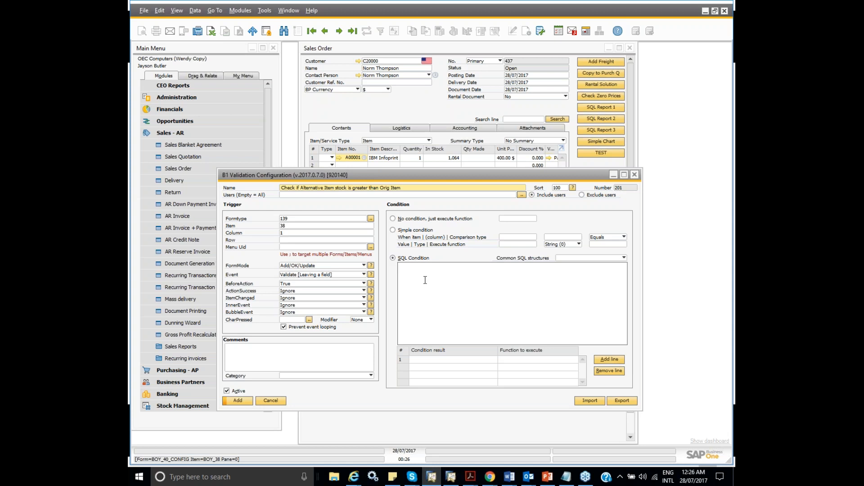
type("IF(SELECT OnHand FROM OITM WHERE ItemCode = $[$38.1.0]) < (SELECT T0.[OnHand] FROM OITM T0 INNER JOIN OALI T1 ON T0.[ItemCode] = T1.[AltItem] WHERE T1.[OrigItem] = $[$38.1.0]) BEGIN SELECT 'AltItm' FOR BROWSE END")
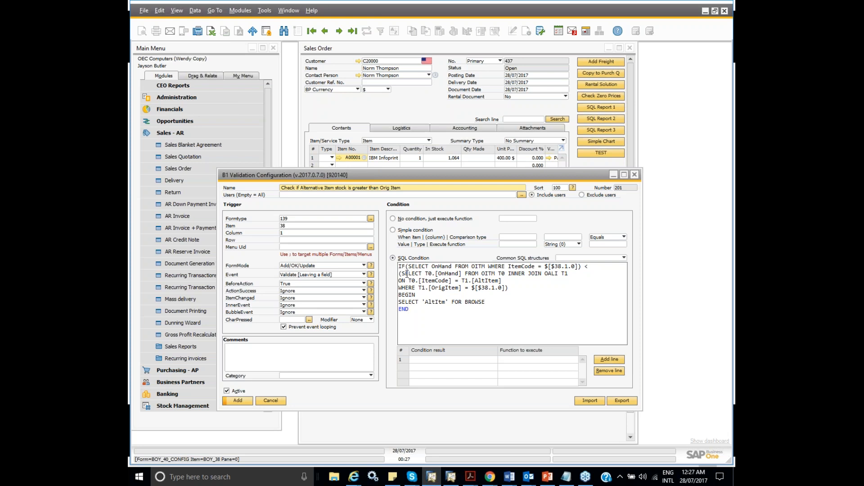
left_click(420, 297)
left_click(399, 295)
key("Return")
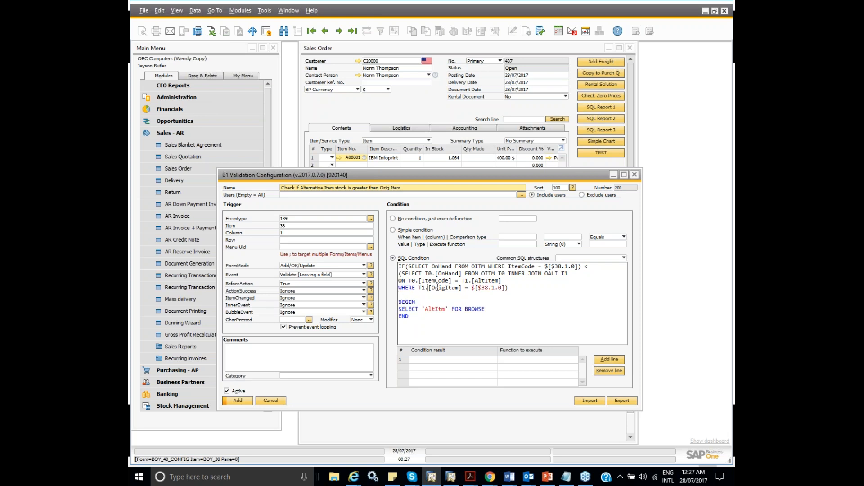
left_click(581, 266)
mouse_move(344, 158)
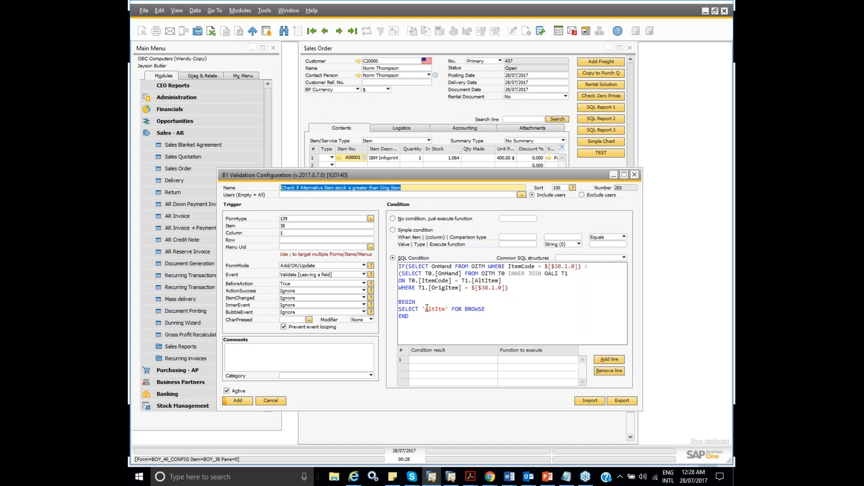
- Enter AltItm as the first condition result of the validation
left_click(454, 366)
left_click(450, 359)
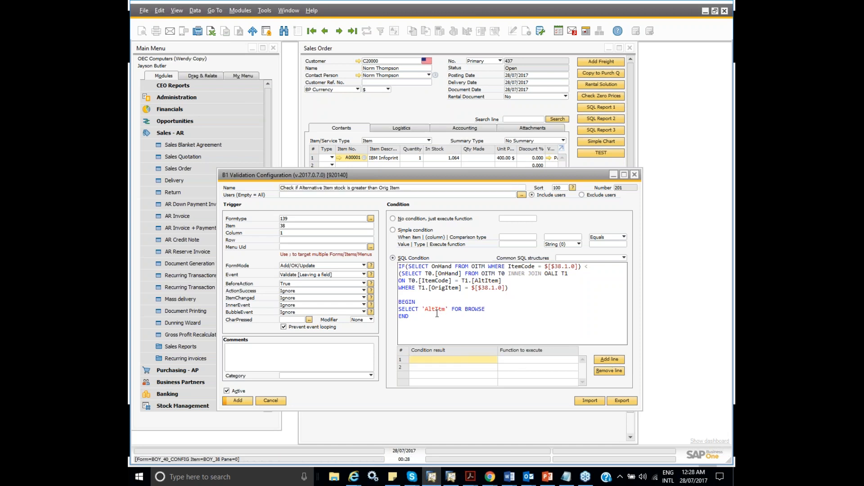
type("AT")
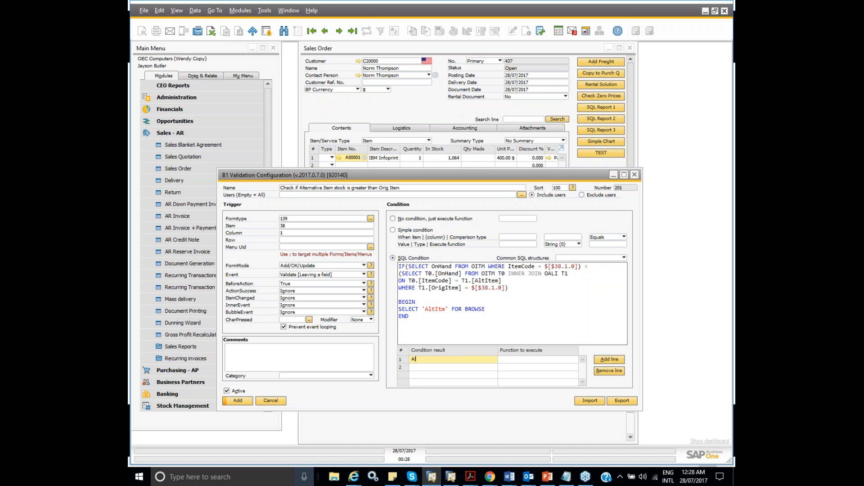
type("tItm")
left_click(435, 358)
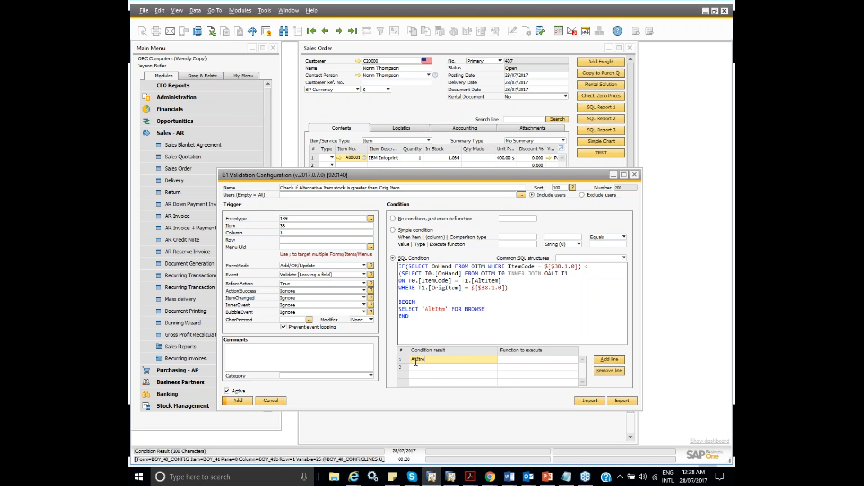
- Assign function UF-373, Message for Alt Item with Greater Stock, to the AltItm result, add the validation and close its configuration
left_click(500, 362)
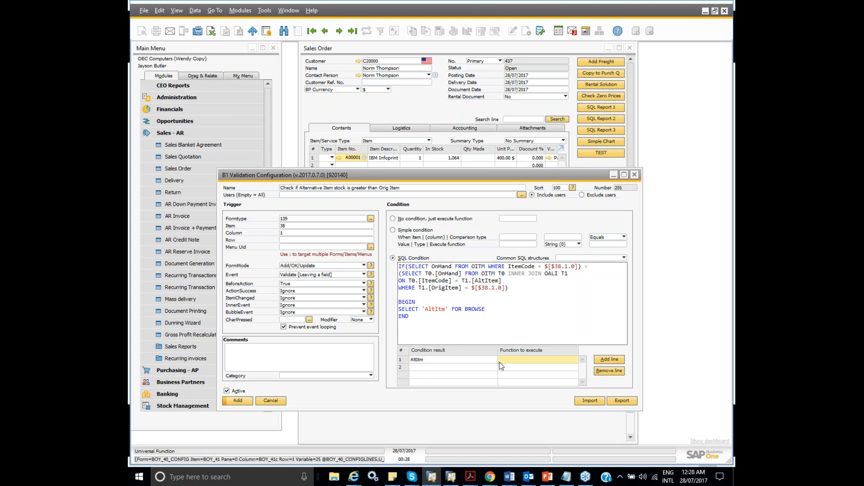
key("Tab")
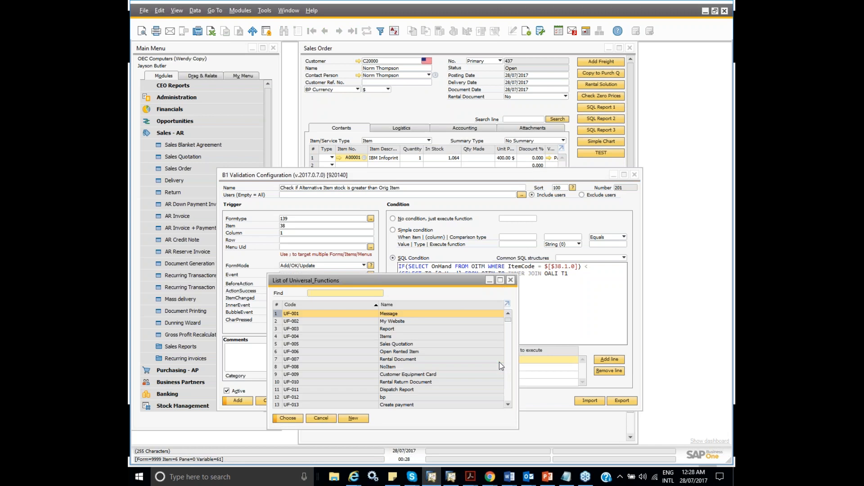
left_click_drag(509, 319, 508, 399)
left_click(342, 406)
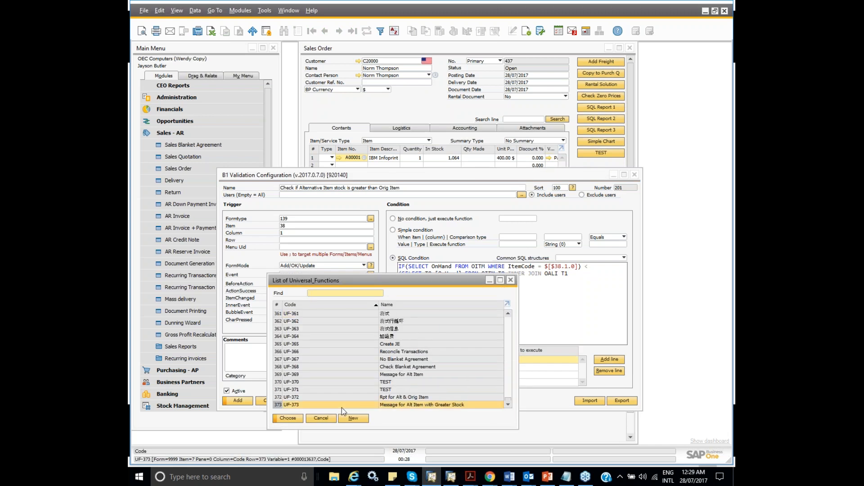
left_click(298, 418)
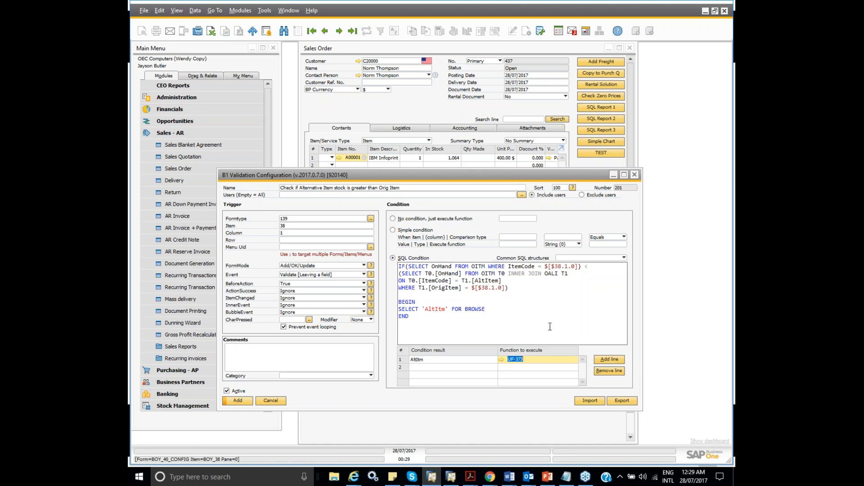
left_click(239, 401)
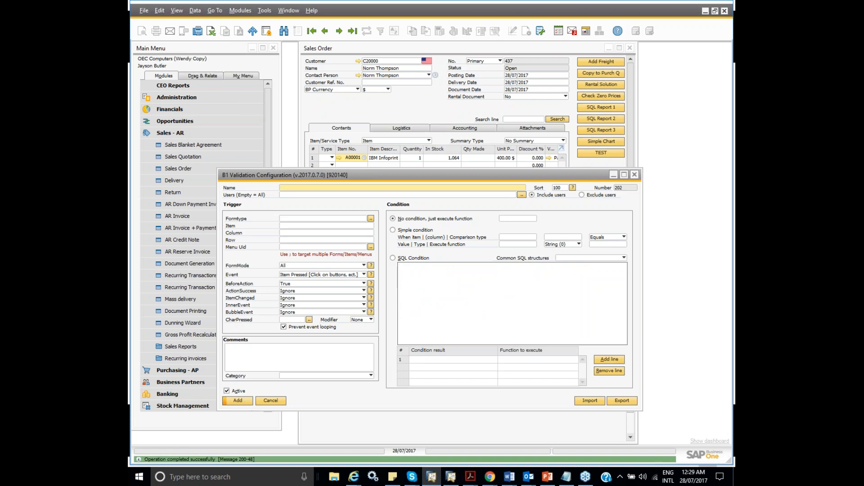
left_click(634, 174)
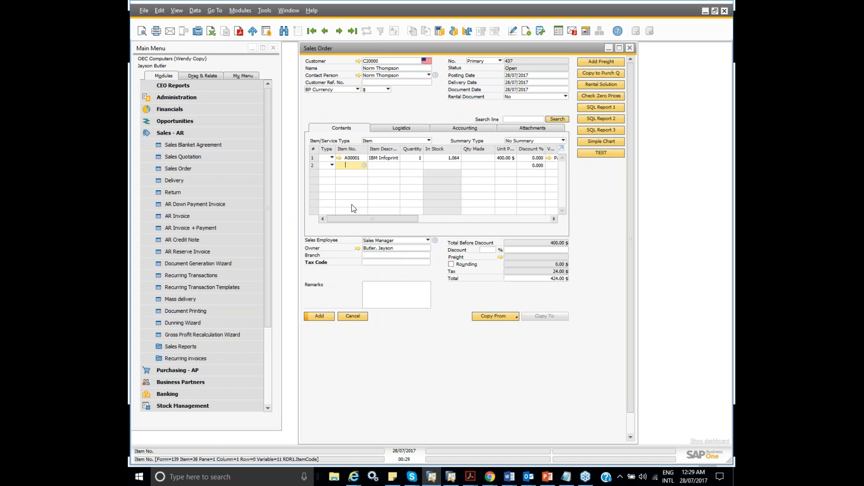
- Test the validation by entering items A00002 and A00004 on lines 2 and 3 of the sales order
type("A00002")
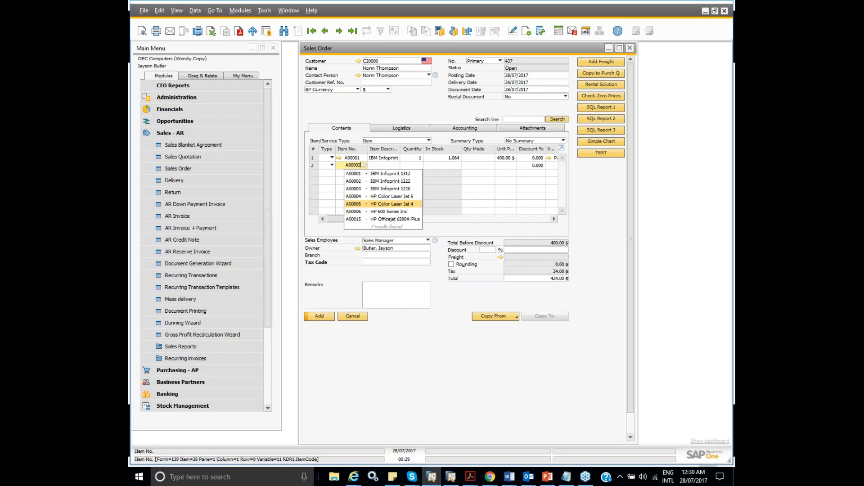
key("Tab")
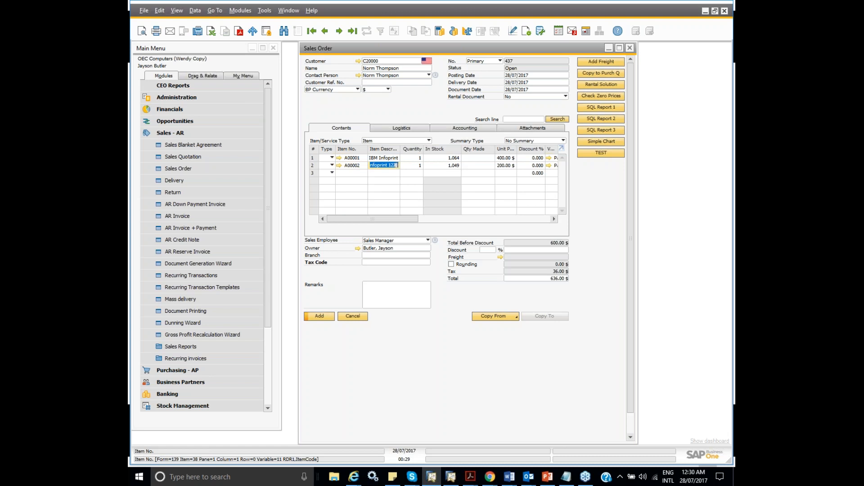
left_click(357, 175)
type("A")
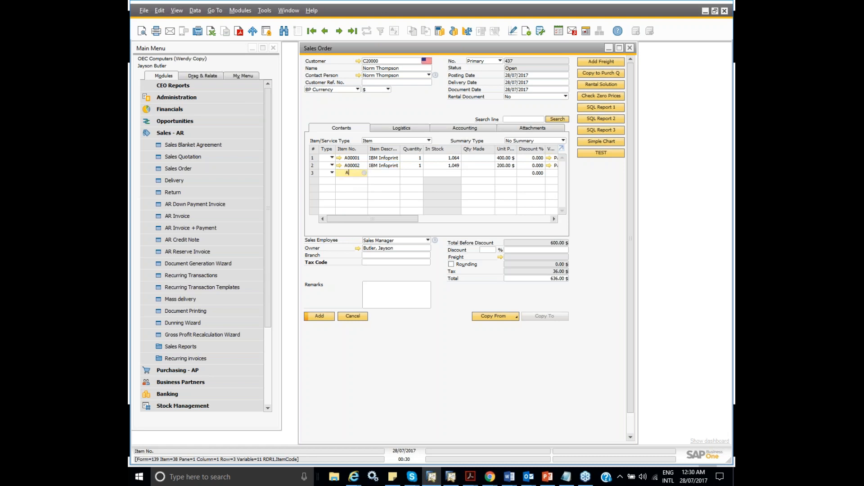
type("00004")
key("Tab")
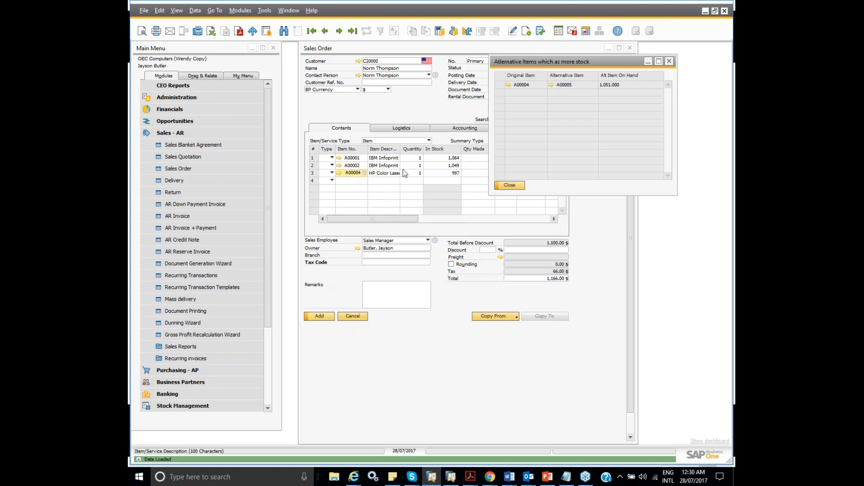
- Close both alternative items reports and close the sales order without saving it
mouse_move(565, 65)
left_mouse_down()
mouse_move(487, 162)
mouse_move(433, 205)
left_mouse_up()
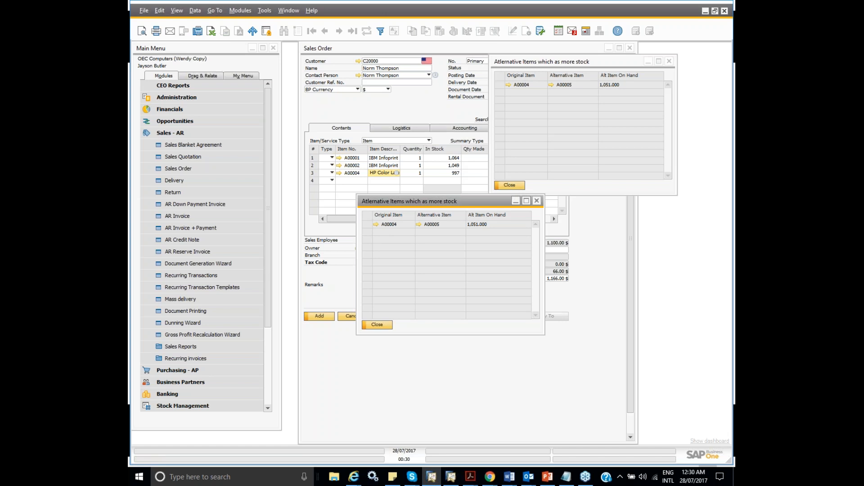
left_click(536, 200)
left_click(523, 187)
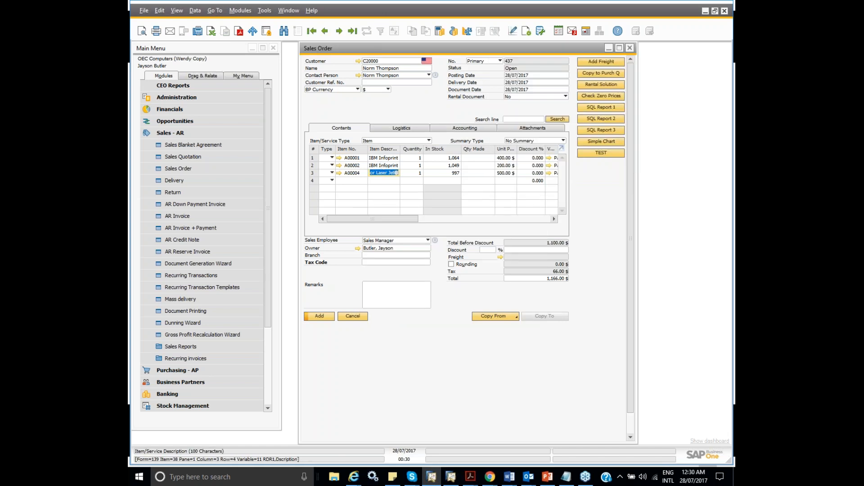
left_click(630, 47)
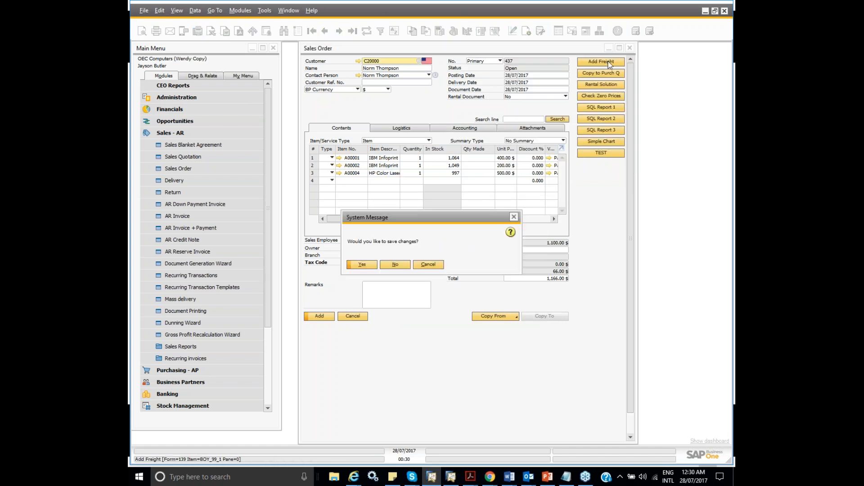
left_click(395, 264)
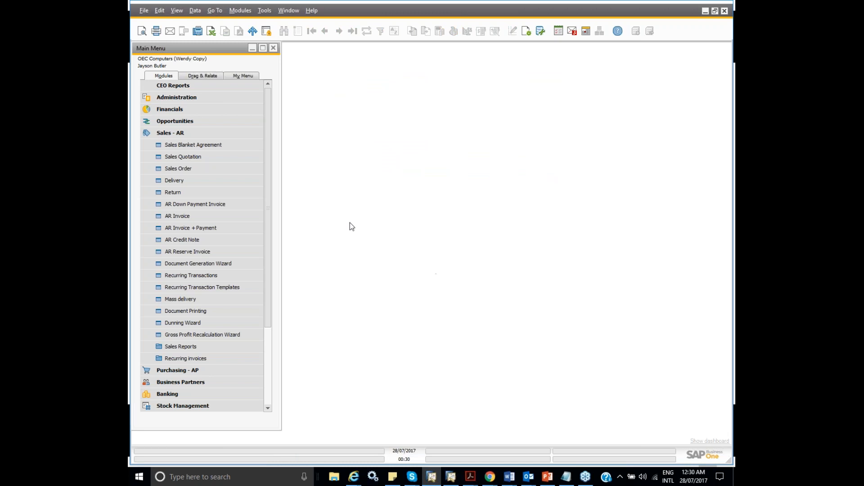
- Start a new sales order and enter the customer's code
left_click(217, 171)
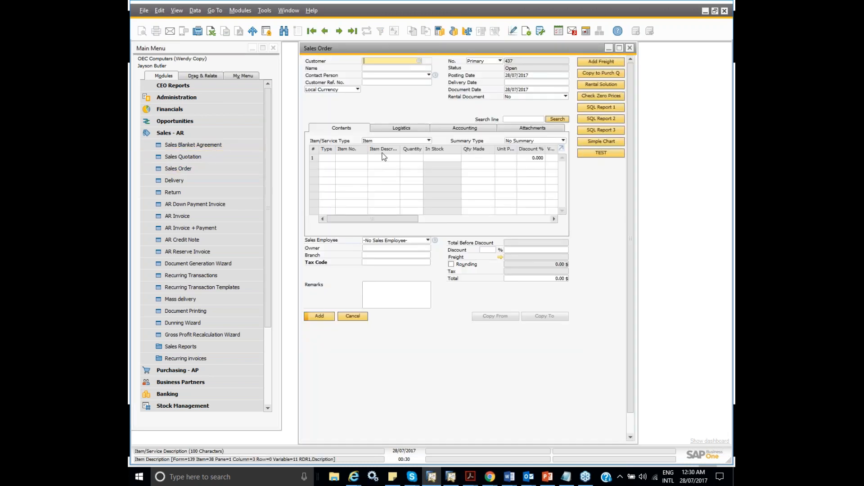
type("C20000")
key("Tab")
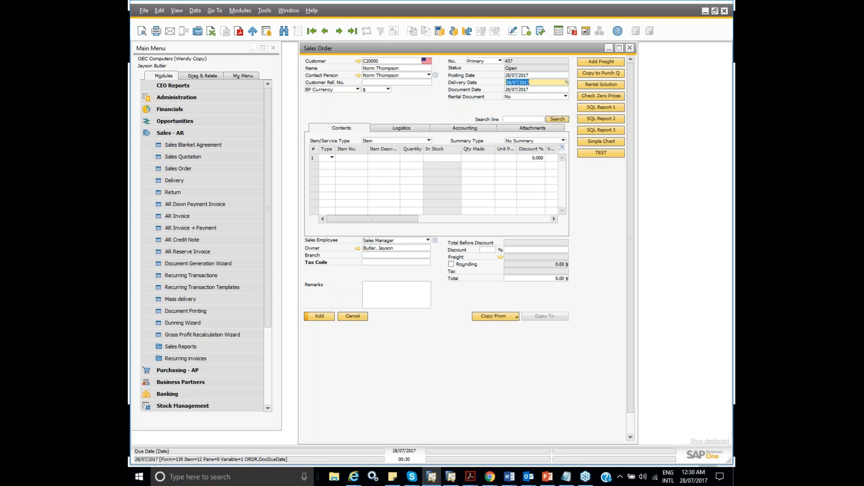
- Enter items A00001 and A00004 on the first two lines of the new sales order to test the validation again
type("A0000")
type("0")
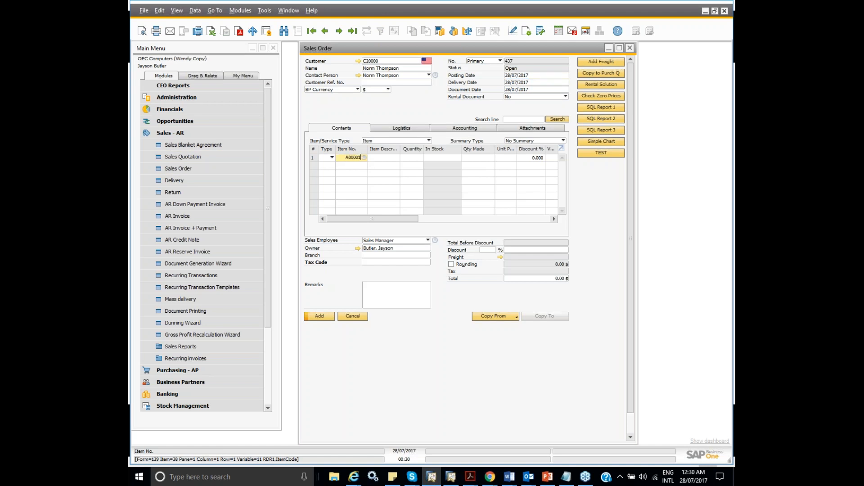
key("Tab")
left_click(353, 164)
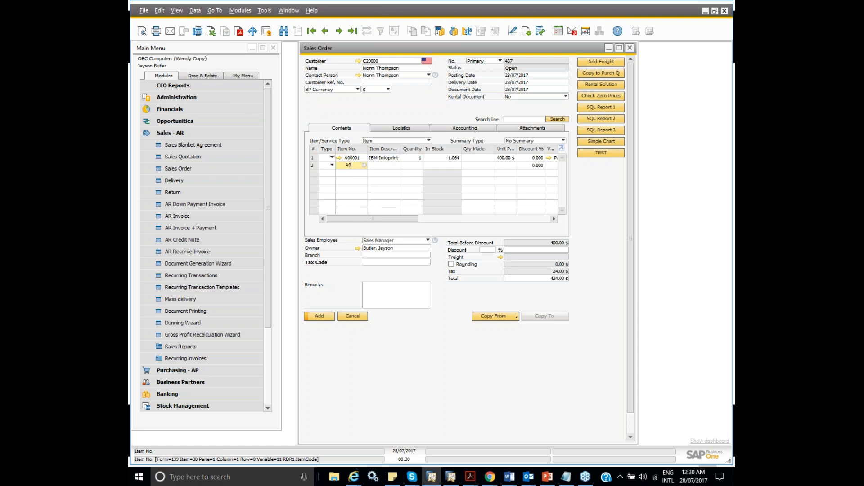
type("A00004")
key("Tab")
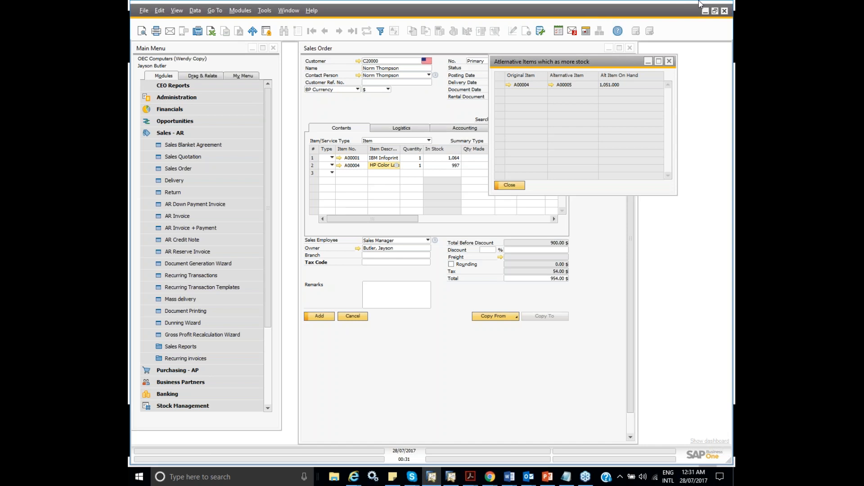
- Switch to the PowerPoint slide show and advance to the Next steps slide
key("alt+Tab")
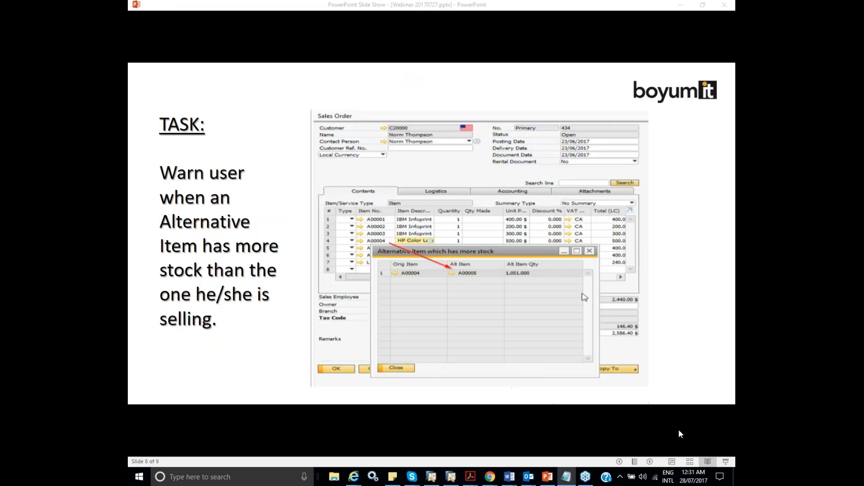
left_click(650, 462)
left_click(650, 462)
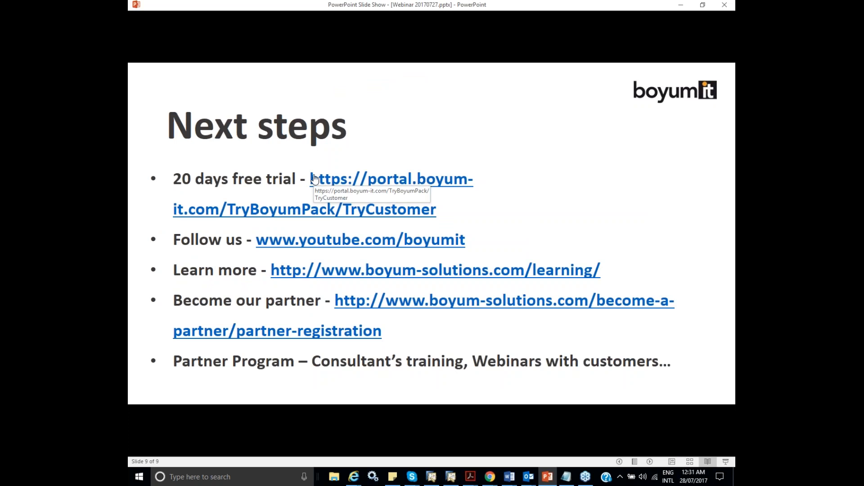